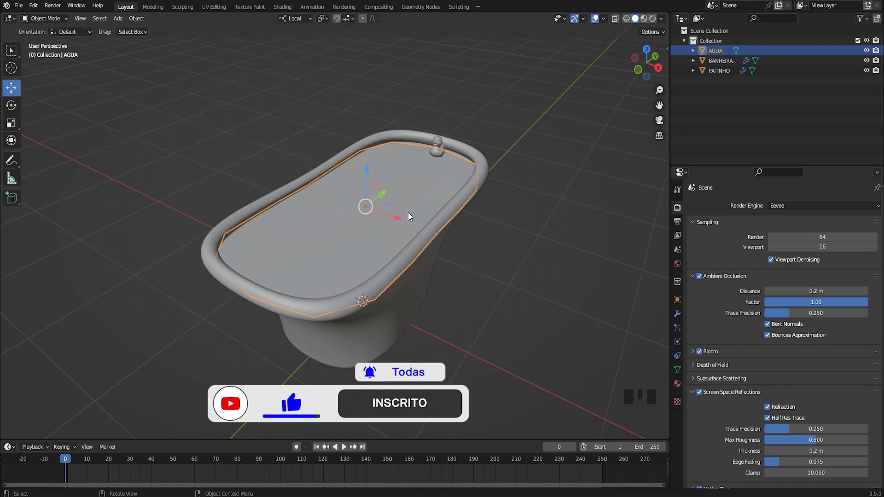
Step: Examine the bathtub, the flat water surface and the rubber duck from several angles, with the water object selected
{"action": "middle_click_drag", "start_coordinate": [418, 215], "coordinate": [418, 228], "text": "shift"}
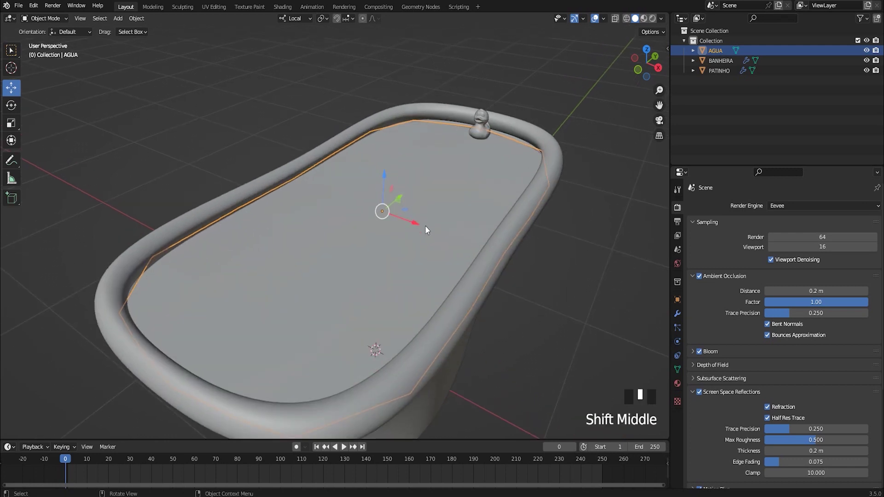
{"action": "mouse_move", "coordinate": [432, 261]}
{"action": "middle_mouse_down", "text": "ctrl"}
{"action": "mouse_move", "coordinate": [434, 275]}
{"action": "mouse_move", "coordinate": [429, 250]}
{"action": "middle_mouse_up", "text": "ctrl"}
{"action": "scroll", "coordinate": [429, 238], "scroll_direction": "up", "scroll_amount": 1, "text": "shift"}
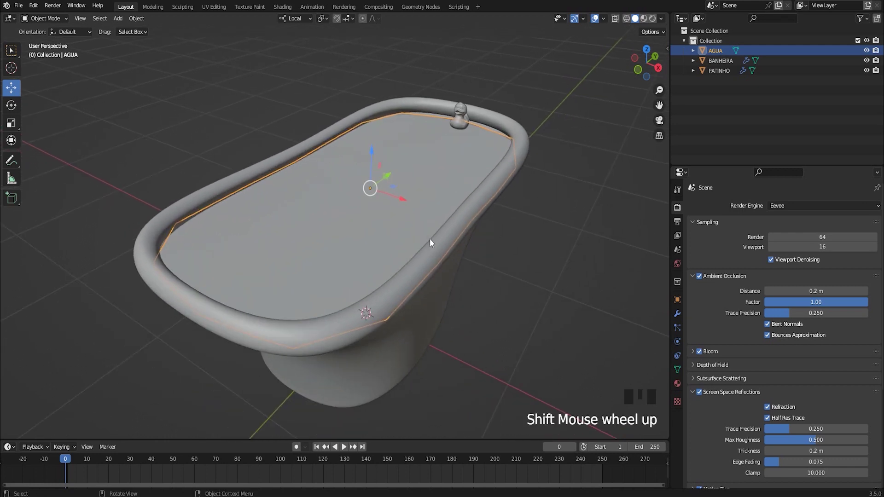
{"action": "middle_click_drag", "start_coordinate": [417, 232], "coordinate": [523, 235], "text": "shift"}
{"action": "scroll", "coordinate": [447, 278], "scroll_direction": "up", "scroll_amount": 2}
{"action": "left_click", "coordinate": [546, 170]}
{"action": "middle_click_drag", "start_coordinate": [545, 170], "coordinate": [450, 242], "text": "shift"}
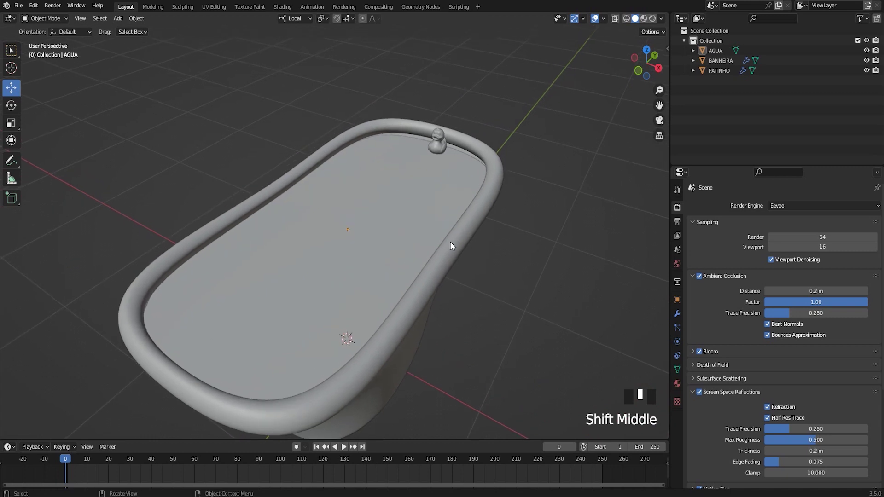
{"action": "left_click", "coordinate": [405, 217]}
{"action": "middle_click_drag", "start_coordinate": [405, 217], "coordinate": [440, 192]}
{"action": "scroll", "coordinate": [376, 223], "scroll_direction": "up", "scroll_amount": 2}
{"action": "scroll", "coordinate": [422, 197], "scroll_direction": "down", "scroll_amount": 2}
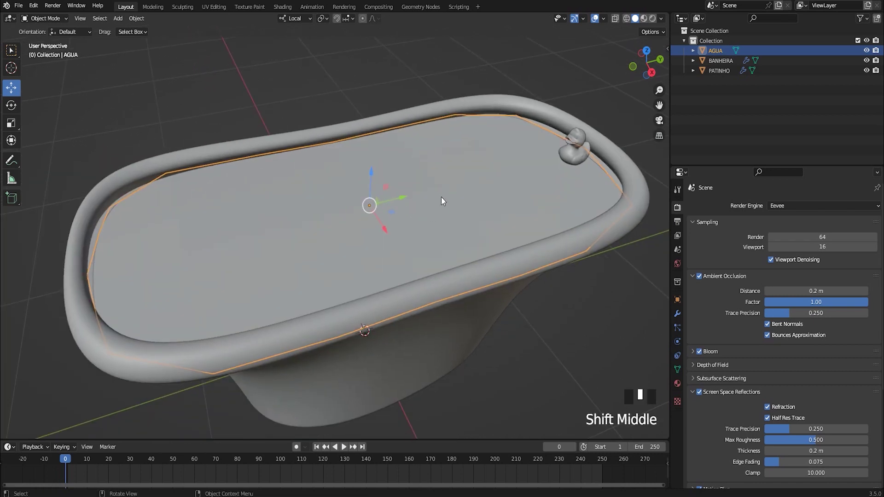
Step: Inspect the face layout of the AGUA water mesh in Edit Mode, then return to Object Mode
{"action": "key", "text": "Tab"}
{"action": "middle_click_drag", "start_coordinate": [424, 200], "coordinate": [497, 120]}
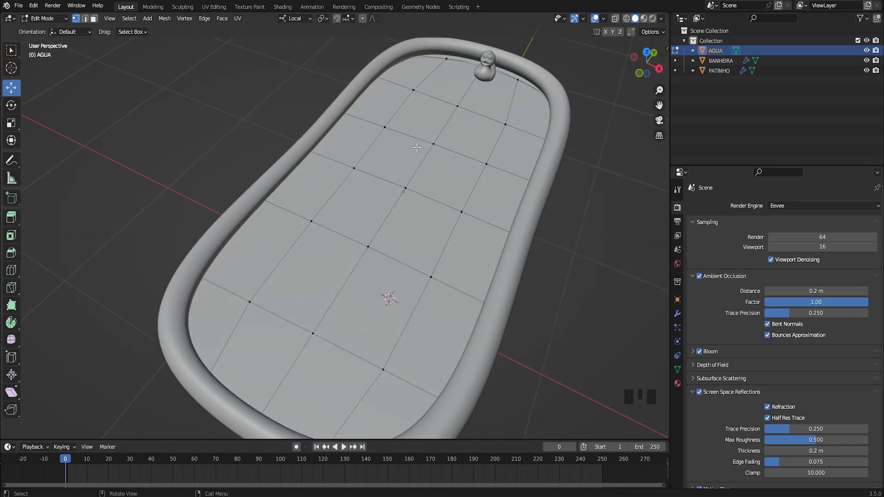
{"action": "middle_click_drag", "start_coordinate": [343, 344], "coordinate": [365, 289], "text": "shift"}
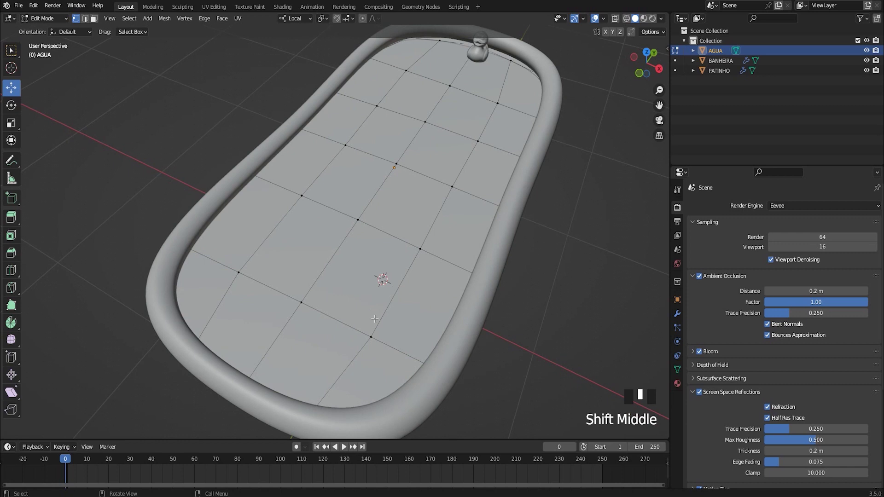
{"action": "middle_click_drag", "start_coordinate": [463, 124], "coordinate": [428, 149], "text": "shift"}
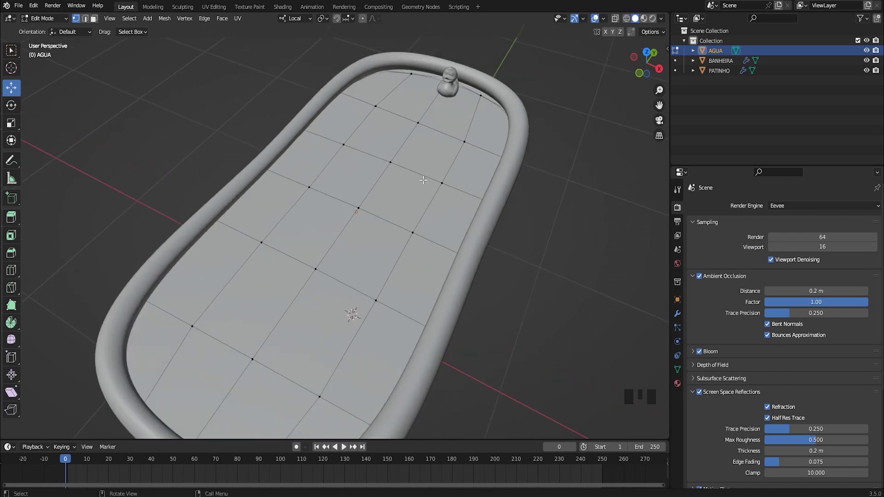
{"action": "key", "text": "Tab"}
{"action": "middle_click_drag", "start_coordinate": [382, 205], "coordinate": [477, 206], "text": "shift"}
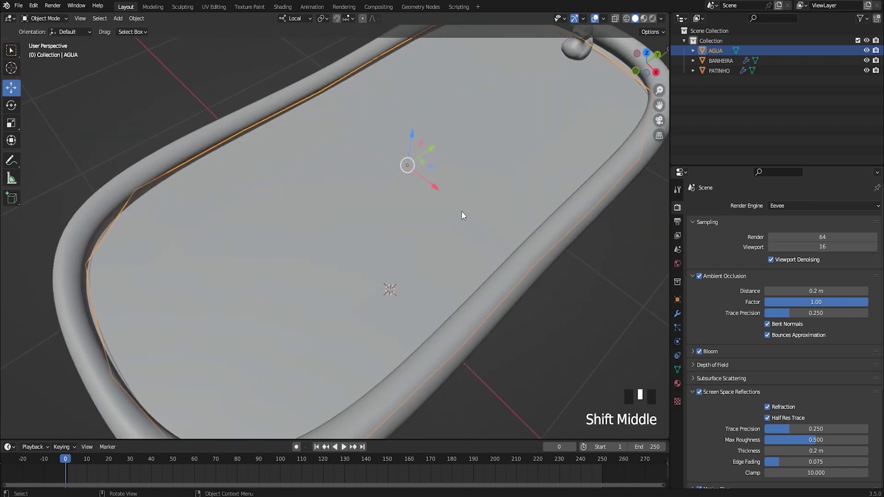
Step: Select the entire AGUA water mesh in Edit Mode and subdivide it
{"action": "key", "text": "Tab"}
{"action": "middle_click_drag", "start_coordinate": [466, 211], "coordinate": [401, 205]}
{"action": "key", "text": "a"}
{"action": "scroll", "coordinate": [355, 296], "scroll_direction": "down", "scroll_amount": 2}
{"action": "middle_click_drag", "start_coordinate": [355, 296], "coordinate": [376, 235]}
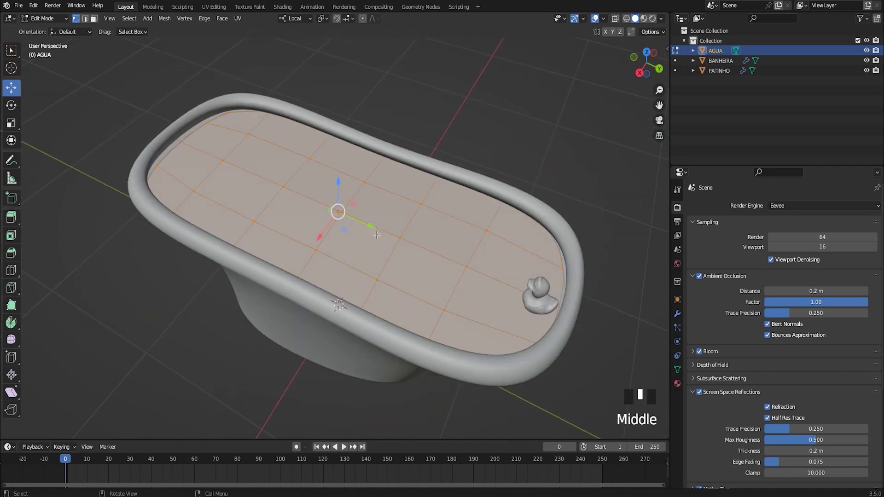
{"action": "scroll", "coordinate": [376, 236], "scroll_direction": "up", "scroll_amount": 2}
{"action": "right_click", "coordinate": [402, 188]}
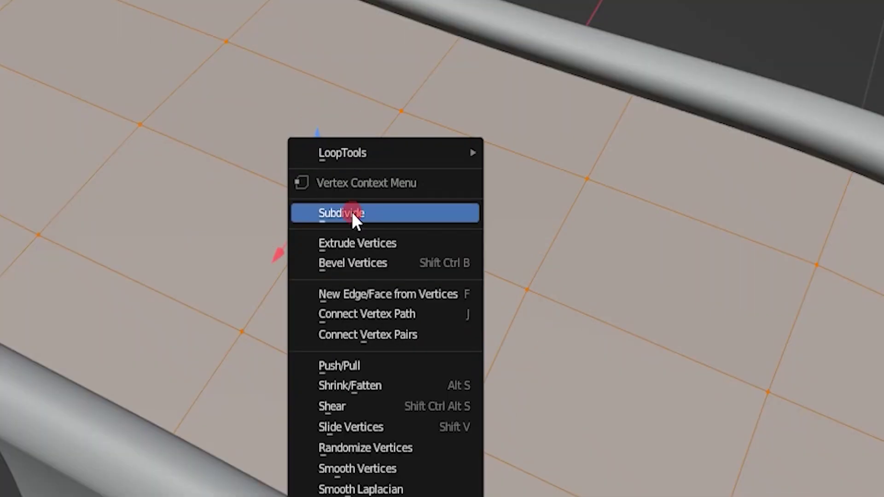
{"action": "left_click", "coordinate": [353, 214]}
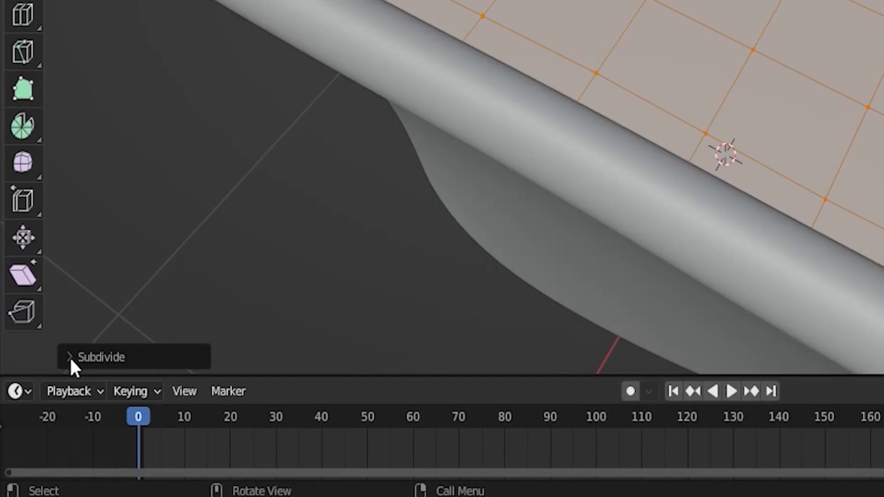
Step: Set the water mesh subdivision to 4 cuts and return to Object Mode
{"action": "left_click", "coordinate": [34, 430]}
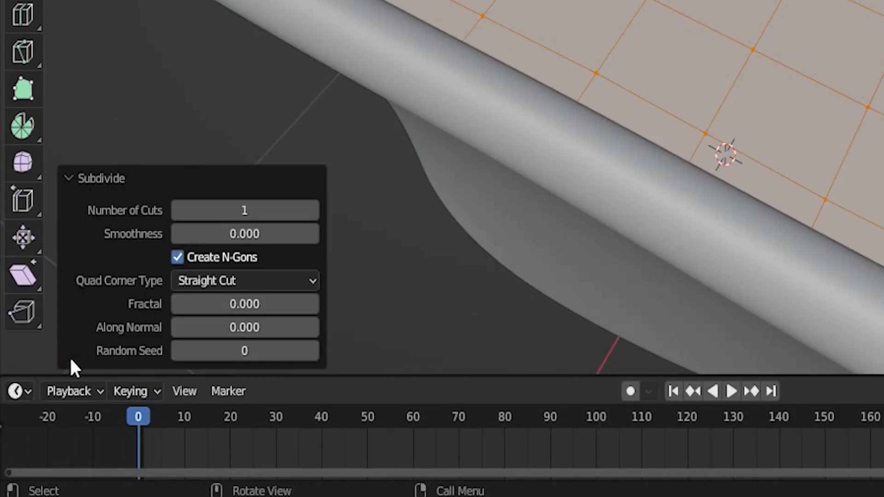
{"action": "left_click", "coordinate": [313, 217]}
{"action": "left_click", "coordinate": [313, 217]}
{"action": "left_click", "coordinate": [313, 216]}
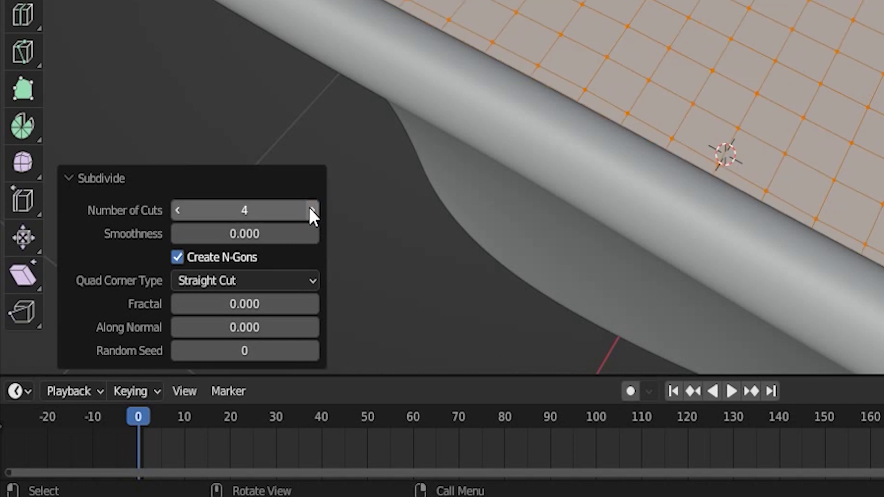
{"action": "left_click", "coordinate": [68, 177]}
{"action": "scroll", "coordinate": [43, 346], "scroll_direction": "down", "scroll_amount": 3}
{"action": "middle_click_drag", "start_coordinate": [230, 276], "coordinate": [436, 273]}
{"action": "scroll", "coordinate": [419, 231], "scroll_direction": "up", "scroll_amount": 1}
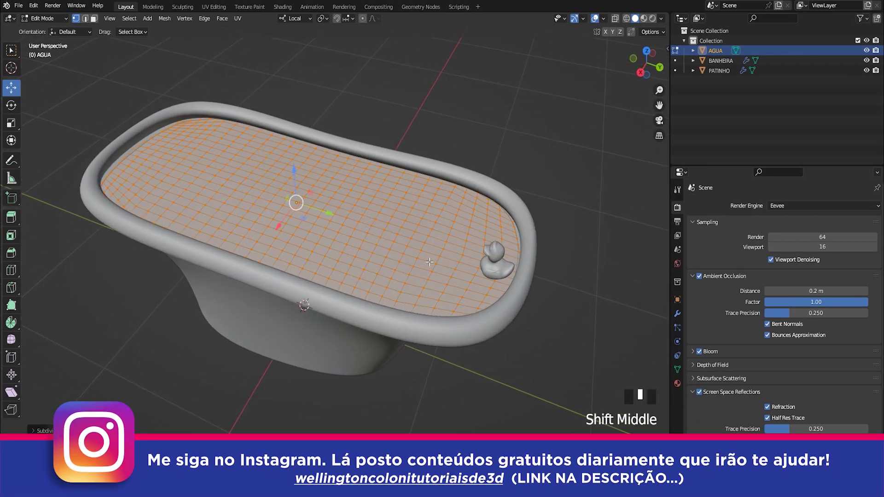
{"action": "key", "text": "Tab"}
{"action": "middle_click_drag", "start_coordinate": [424, 275], "coordinate": [445, 301]}
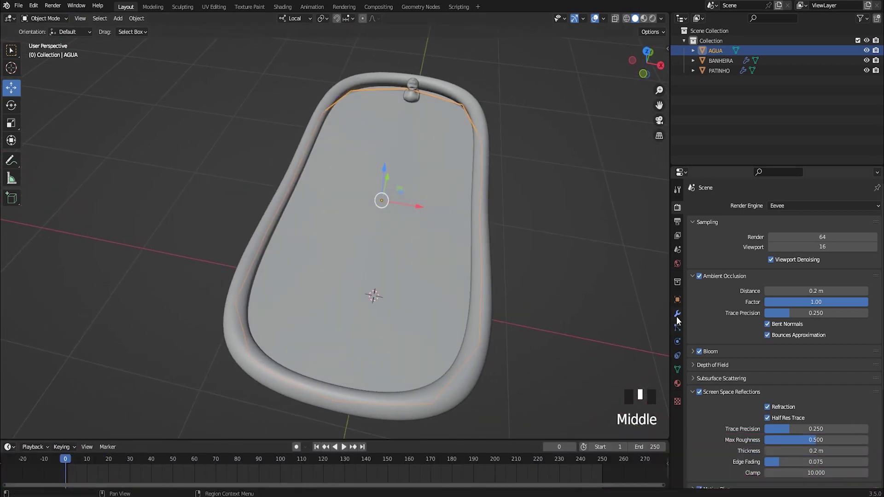
Step: Add a Subdivision Surface modifier to the water object and set its viewport level to 2
{"action": "left_click", "coordinate": [677, 315]}
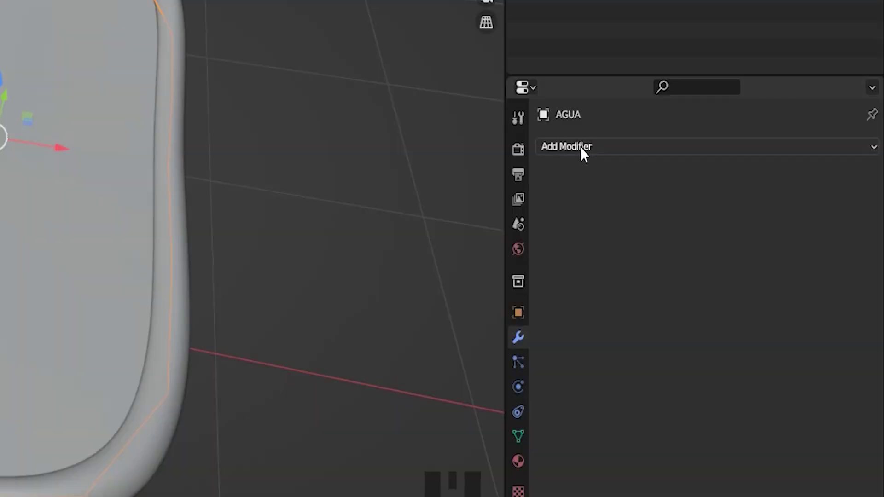
{"action": "left_click", "coordinate": [725, 205]}
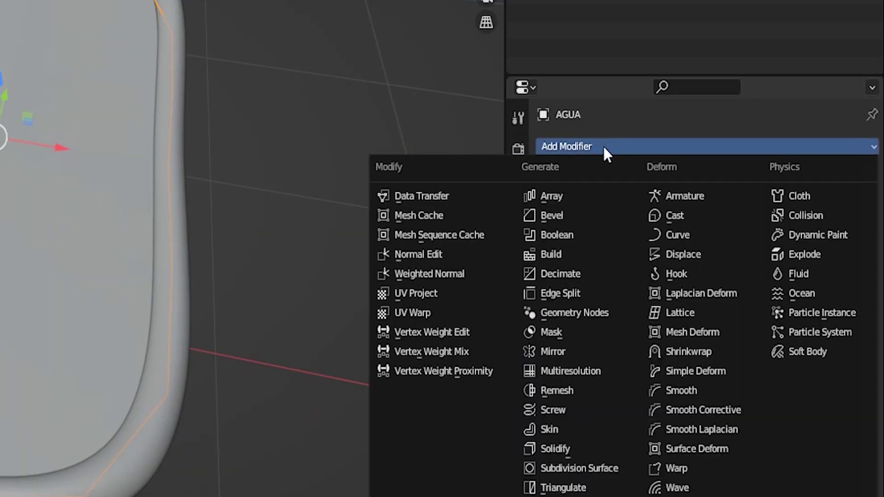
{"action": "left_click", "coordinate": [600, 468]}
{"action": "middle_click_drag", "start_coordinate": [223, 298], "coordinate": [285, 258]}
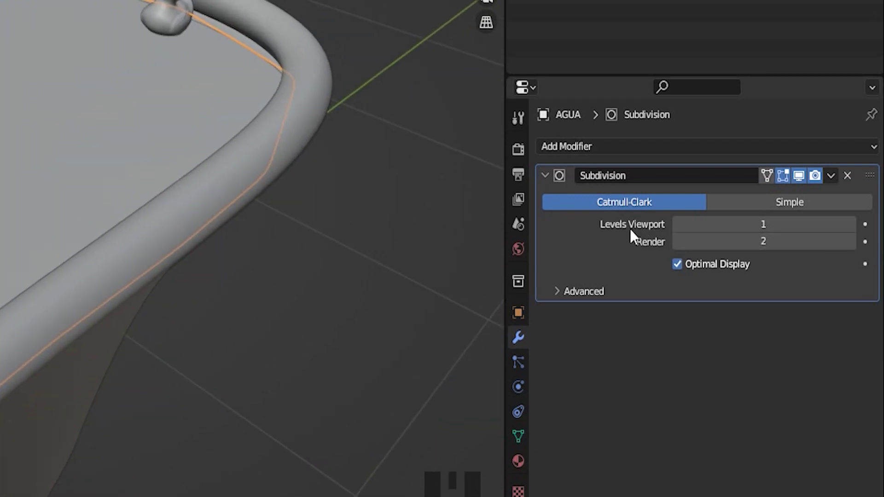
{"action": "left_click", "coordinate": [851, 225]}
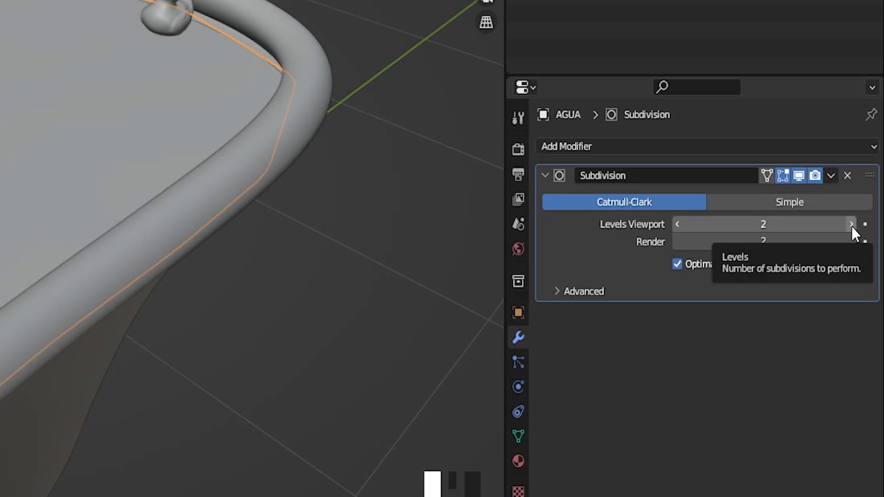
Step: Examine the underside and rim of the bathtub for places where the water mesh's edges pass through the tub wall
{"action": "middle_click_drag", "start_coordinate": [203, 264], "coordinate": [91, 189]}
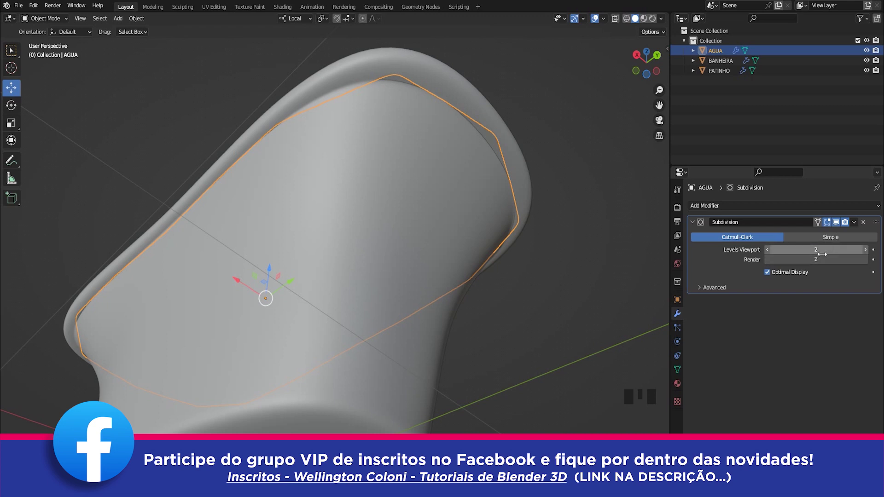
{"action": "middle_click_drag", "start_coordinate": [538, 196], "coordinate": [504, 223], "text": "shift"}
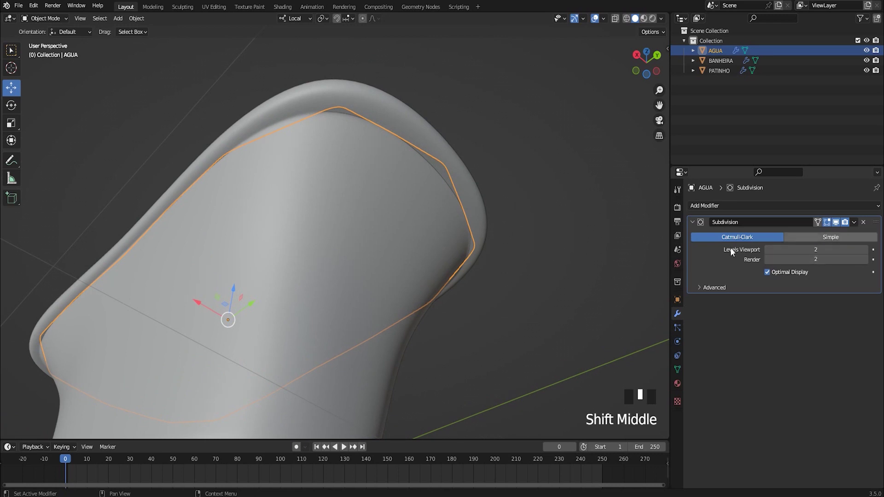
{"action": "scroll", "coordinate": [410, 175], "scroll_direction": "up", "scroll_amount": 2}
{"action": "middle_click_drag", "start_coordinate": [411, 176], "coordinate": [413, 231], "text": "shift"}
{"action": "scroll", "coordinate": [452, 226], "scroll_direction": "up", "scroll_amount": 2}
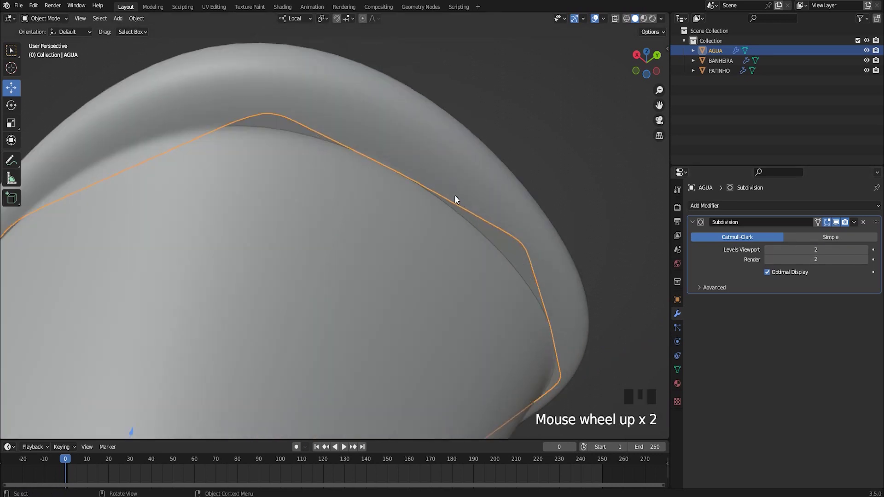
{"action": "scroll", "coordinate": [421, 233], "scroll_direction": "down", "scroll_amount": 4}
{"action": "middle_click_drag", "start_coordinate": [294, 302], "coordinate": [384, 255], "text": "shift"}
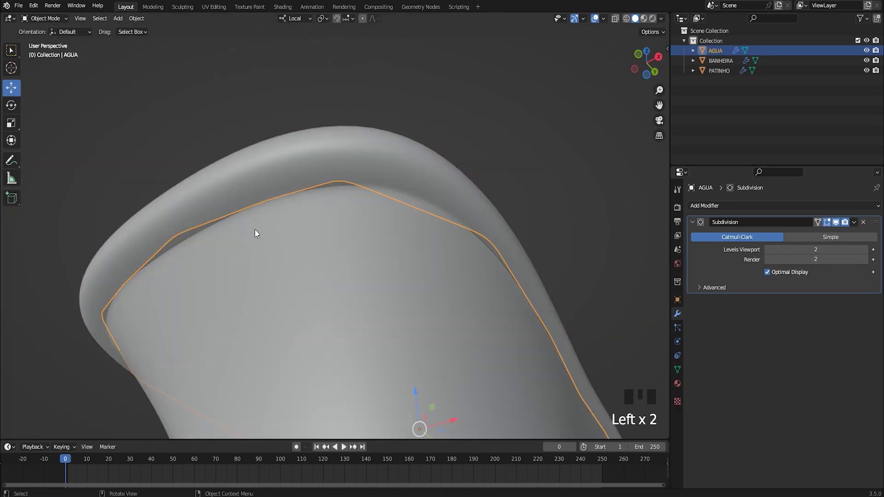
{"action": "middle_click_drag", "start_coordinate": [255, 233], "coordinate": [310, 223]}
{"action": "scroll", "coordinate": [216, 142], "scroll_direction": "up", "scroll_amount": 2, "text": "shift"}
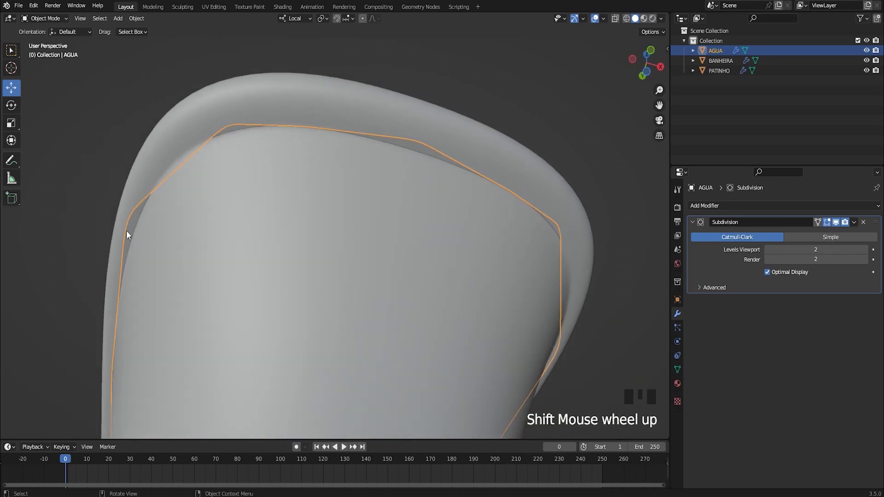
{"action": "scroll", "coordinate": [312, 253], "scroll_direction": "down", "scroll_amount": 2}
{"action": "middle_click_drag", "start_coordinate": [312, 253], "coordinate": [359, 272]}
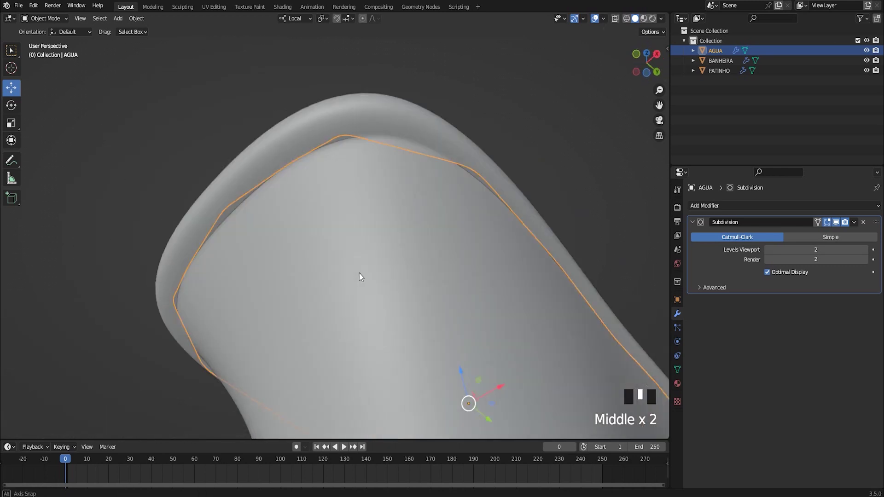
{"action": "scroll", "coordinate": [351, 257], "scroll_direction": "up", "scroll_amount": 1}
{"action": "middle_click_drag", "start_coordinate": [363, 201], "coordinate": [568, 145]}
{"action": "left_click", "coordinate": [568, 145]}
{"action": "middle_click_drag", "start_coordinate": [474, 221], "coordinate": [568, 258]}
{"action": "scroll", "coordinate": [412, 258], "scroll_direction": "up", "scroll_amount": 2, "text": "shift"}
{"action": "mouse_move", "coordinate": [413, 259]}
{"action": "middle_mouse_down"}
{"action": "mouse_move", "coordinate": [410, 276]}
{"action": "mouse_move", "coordinate": [410, 258]}
{"action": "middle_mouse_up"}
{"action": "middle_click_drag", "start_coordinate": [540, 308], "coordinate": [546, 278], "text": "shift"}
{"action": "scroll", "coordinate": [377, 285], "scroll_direction": "down", "scroll_amount": 3}
{"action": "middle_click_drag", "start_coordinate": [377, 286], "coordinate": [517, 247], "text": "shift"}
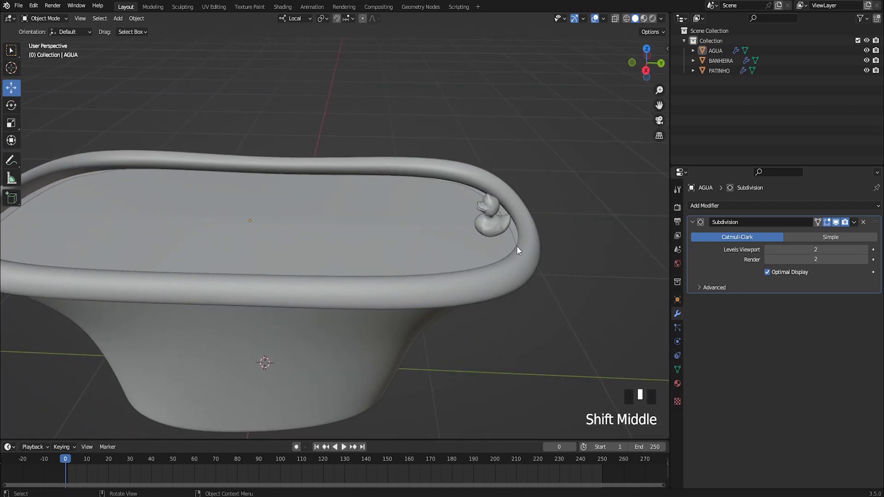
{"action": "scroll", "coordinate": [520, 249], "scroll_direction": "up", "scroll_amount": 2}
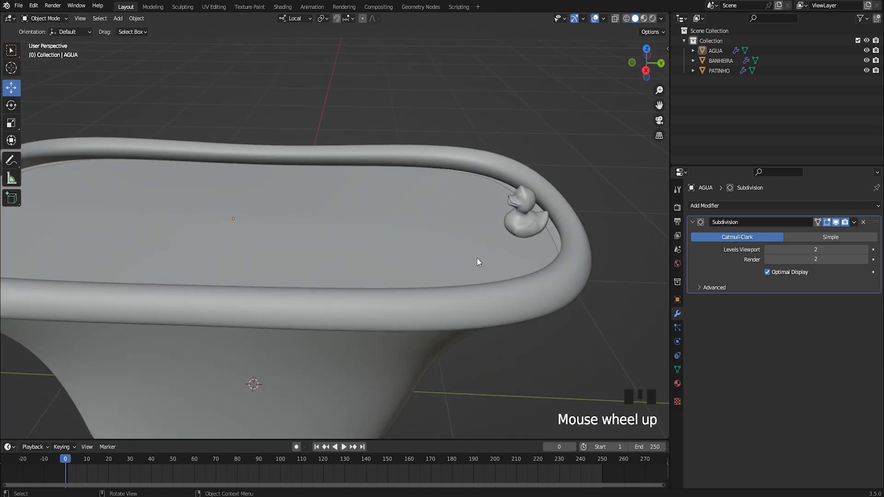
Step: Enable Dynamic Paint physics on the AGUA water object and add a canvas to it
{"action": "left_click", "coordinate": [421, 239]}
{"action": "middle_click_drag", "start_coordinate": [421, 239], "coordinate": [449, 242]}
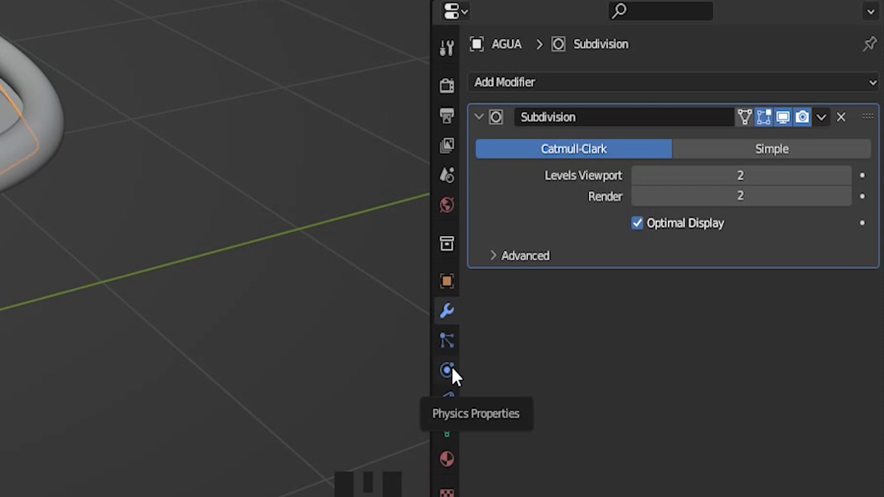
{"action": "left_click", "coordinate": [452, 373]}
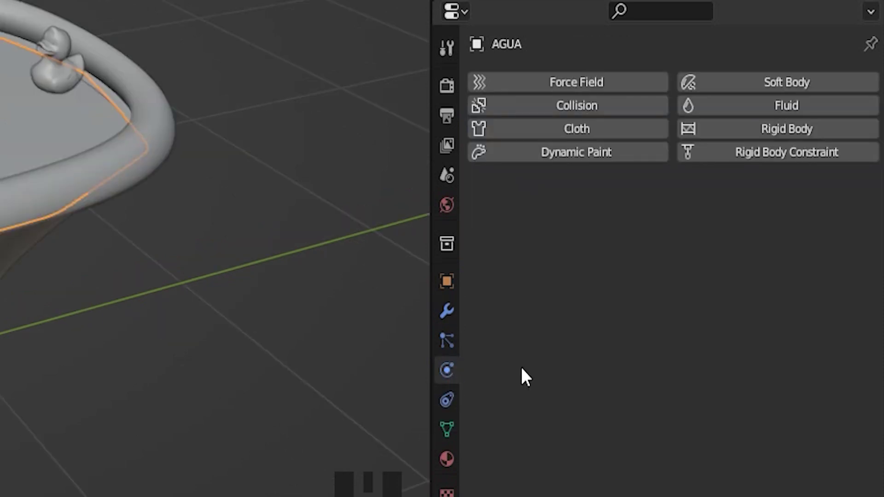
{"action": "left_click", "coordinate": [591, 155]}
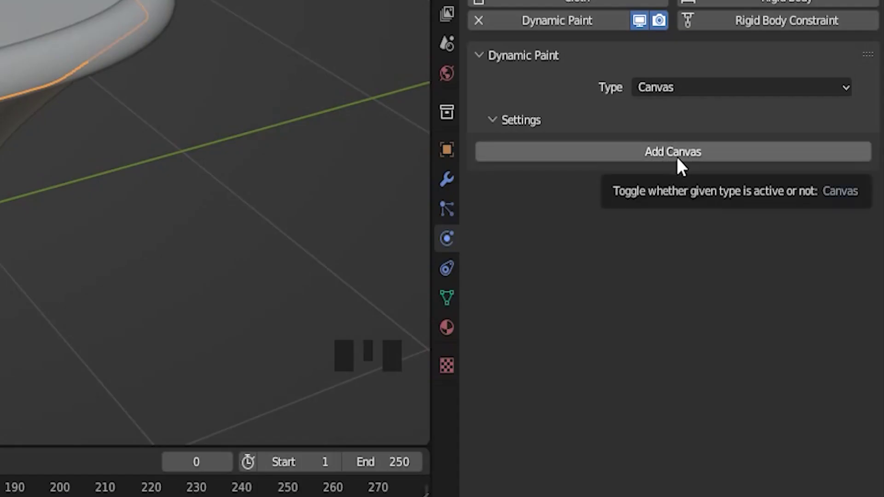
{"action": "left_click", "coordinate": [677, 159]}
Step: Set the water canvas's surface type to Waves
{"action": "scroll", "coordinate": [645, 290], "scroll_direction": "down", "scroll_amount": 2}
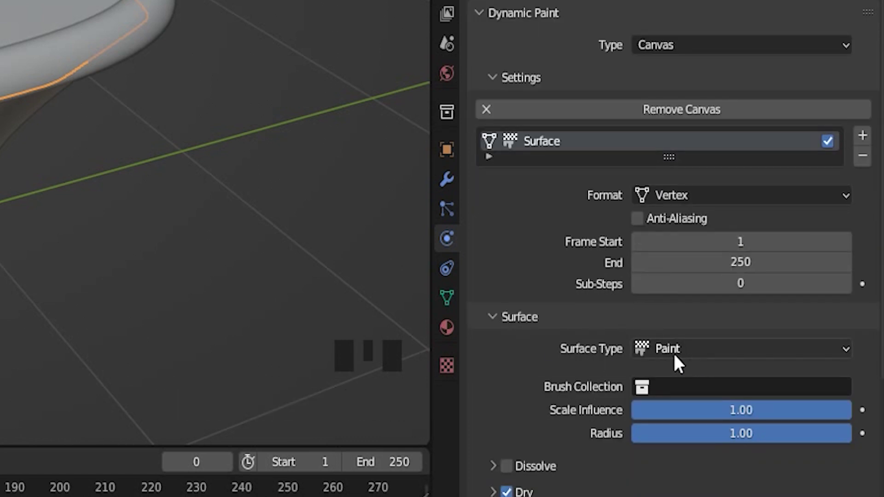
{"action": "left_click", "coordinate": [711, 350]}
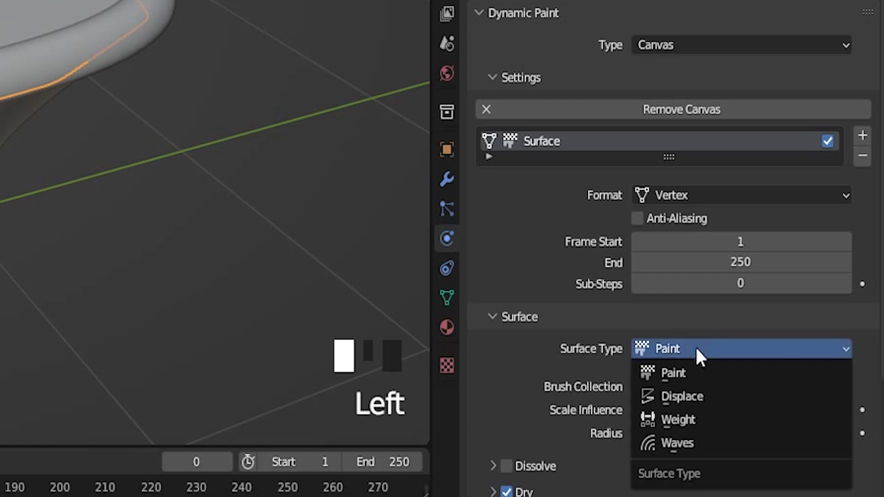
{"action": "left_click", "coordinate": [686, 445]}
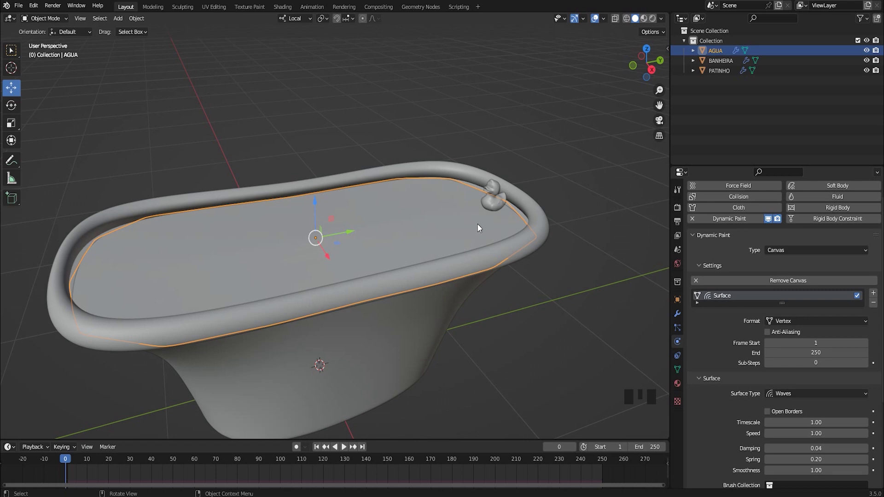
Step: Enable Dynamic Paint physics on the PATINHO duck, set its type to Brush and add the brush
{"action": "left_click", "coordinate": [491, 207]}
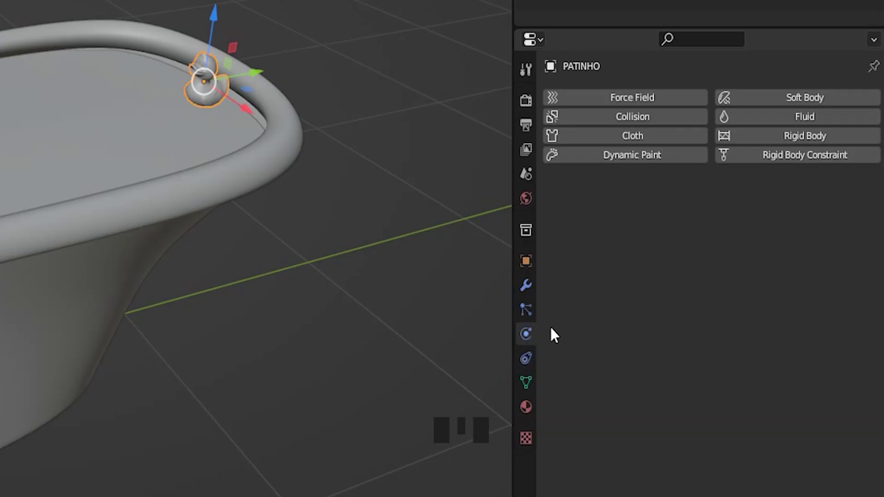
{"action": "left_click", "coordinate": [637, 161]}
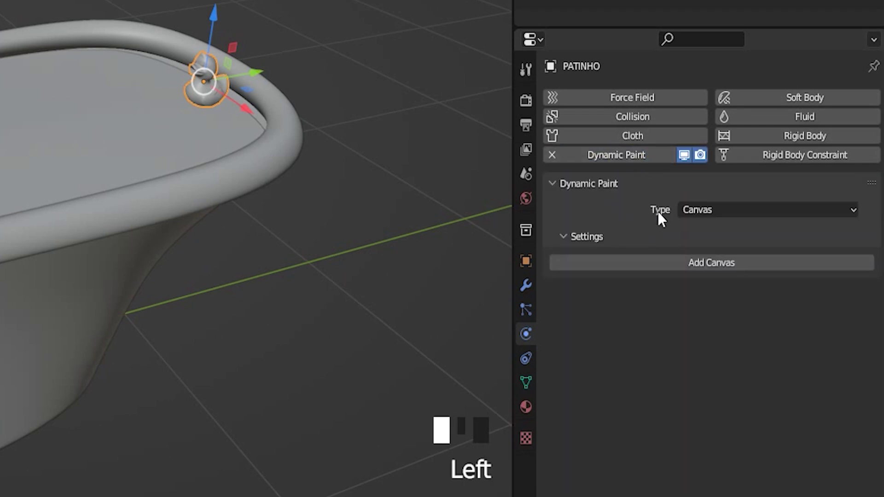
{"action": "left_click", "coordinate": [743, 211]}
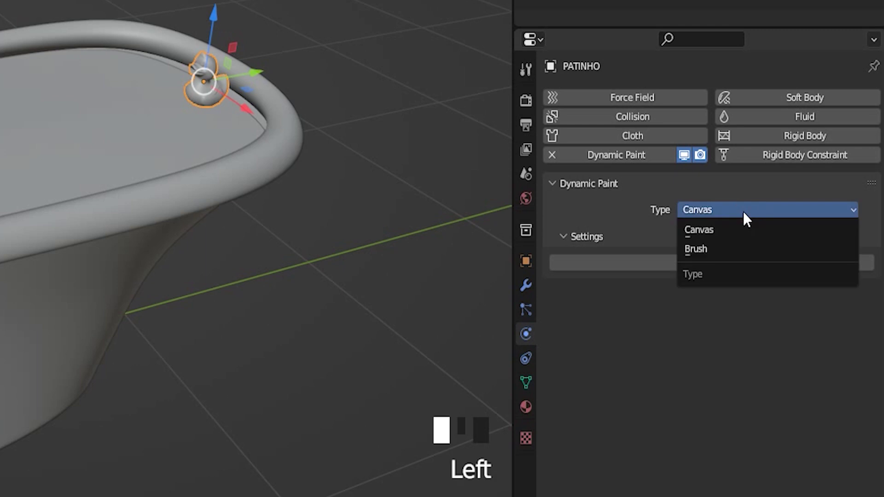
{"action": "left_click", "coordinate": [727, 249]}
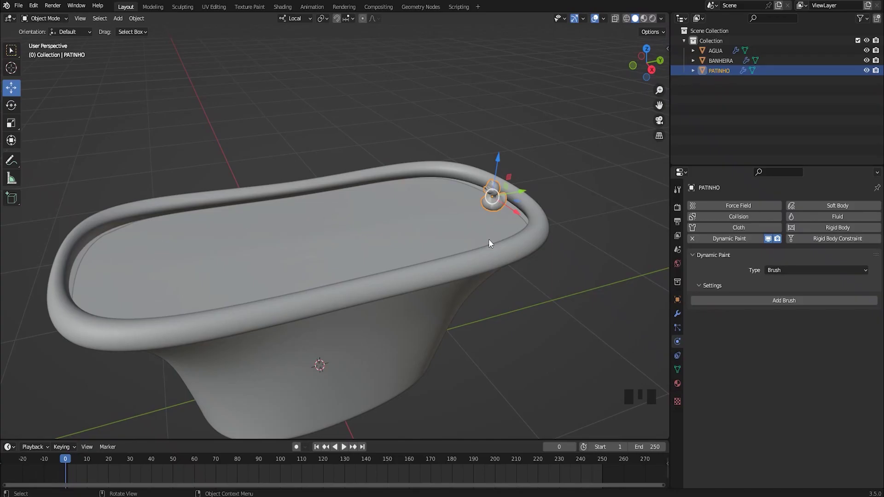
{"action": "scroll", "coordinate": [473, 219], "scroll_direction": "up", "scroll_amount": 2}
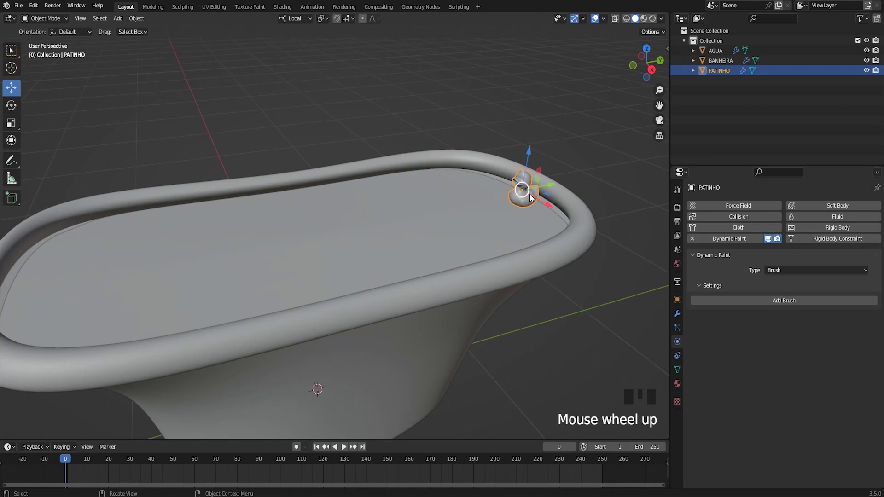
{"action": "scroll", "coordinate": [527, 192], "scroll_direction": "down", "scroll_amount": 2}
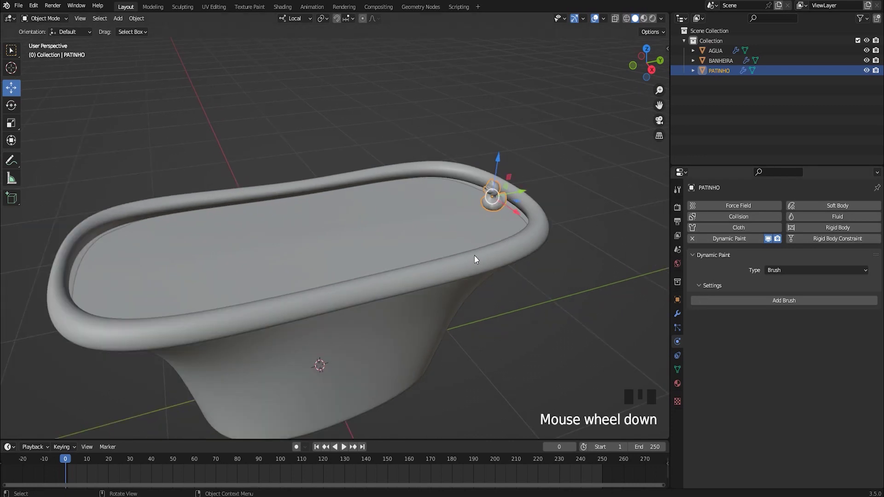
{"action": "left_click", "coordinate": [776, 300]}
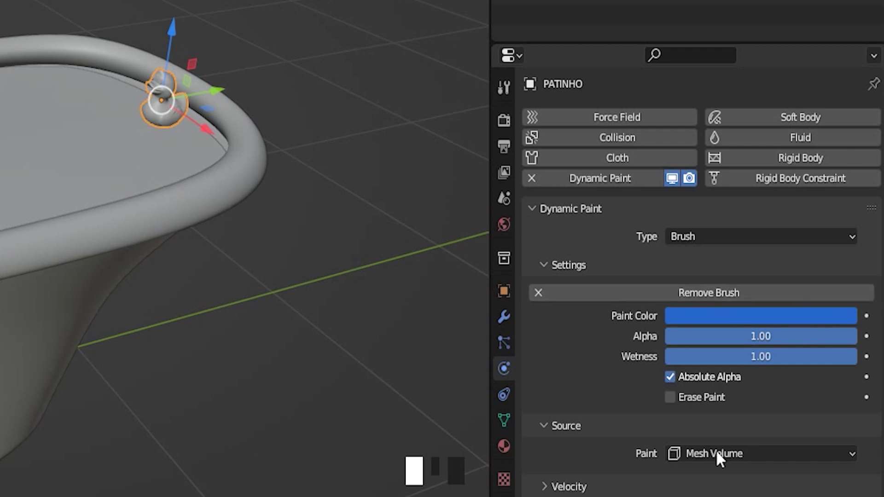
{"action": "left_click", "coordinate": [558, 221]}
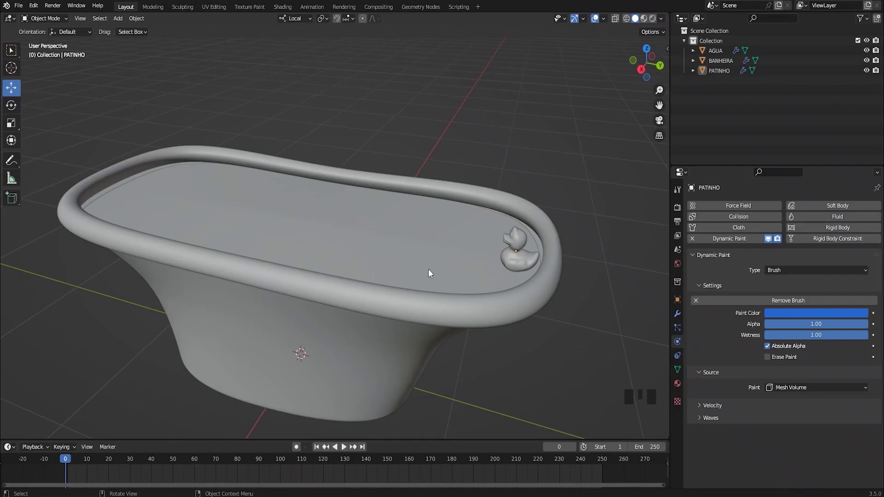
Step: Play the wave simulation and examine the ripples around the duck, stopping playback after a few frames
{"action": "middle_click_drag", "start_coordinate": [432, 318], "coordinate": [507, 311]}
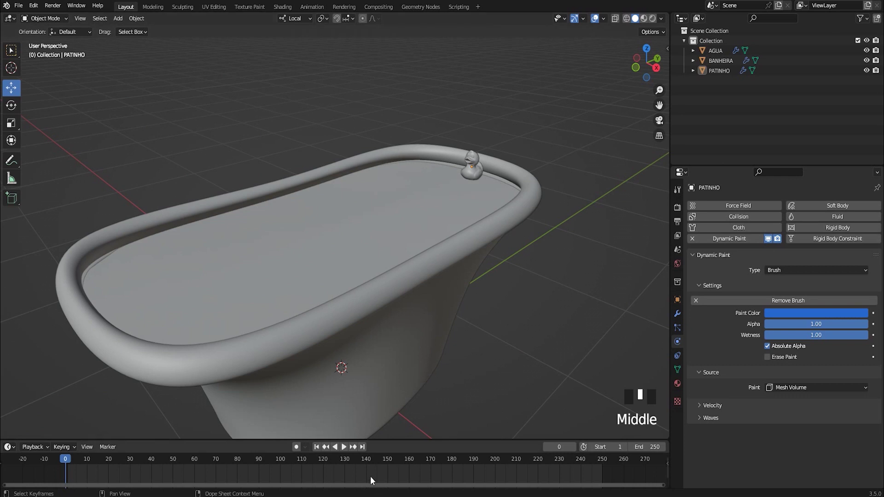
{"action": "left_click", "coordinate": [344, 447]}
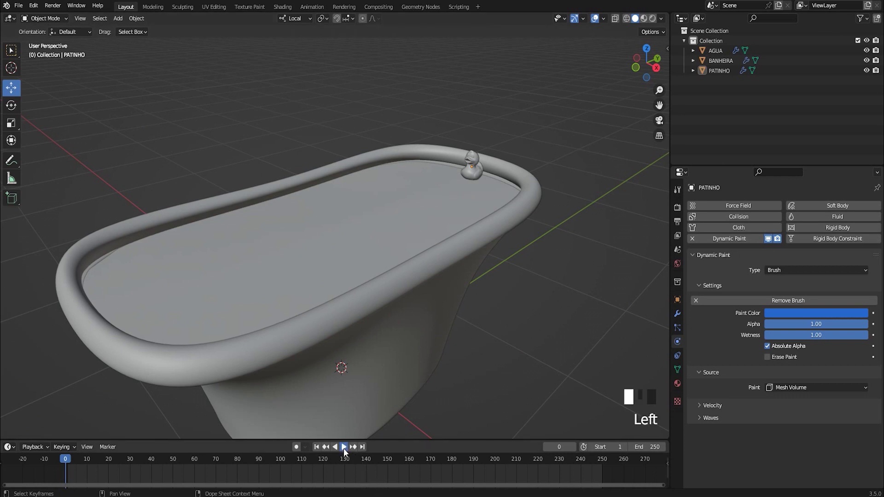
{"action": "middle_click_drag", "start_coordinate": [448, 330], "coordinate": [432, 336]}
{"action": "middle_click_drag", "start_coordinate": [422, 301], "coordinate": [424, 279]}
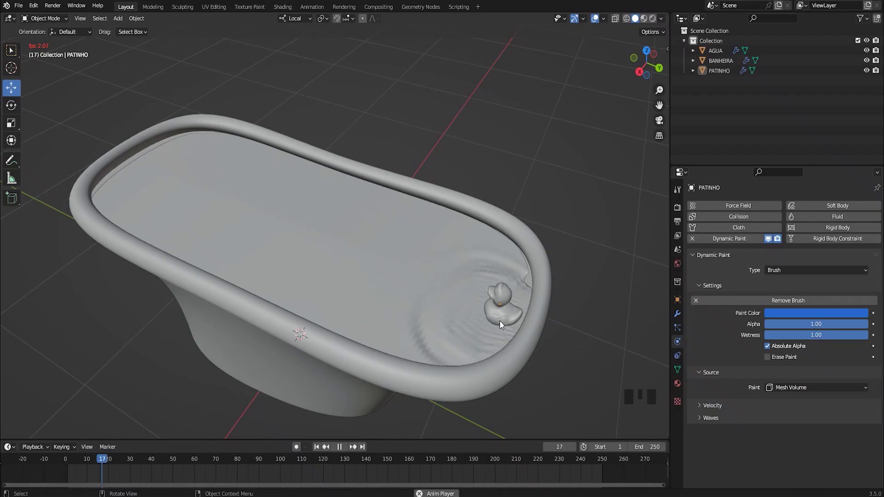
{"action": "left_click", "coordinate": [339, 447]}
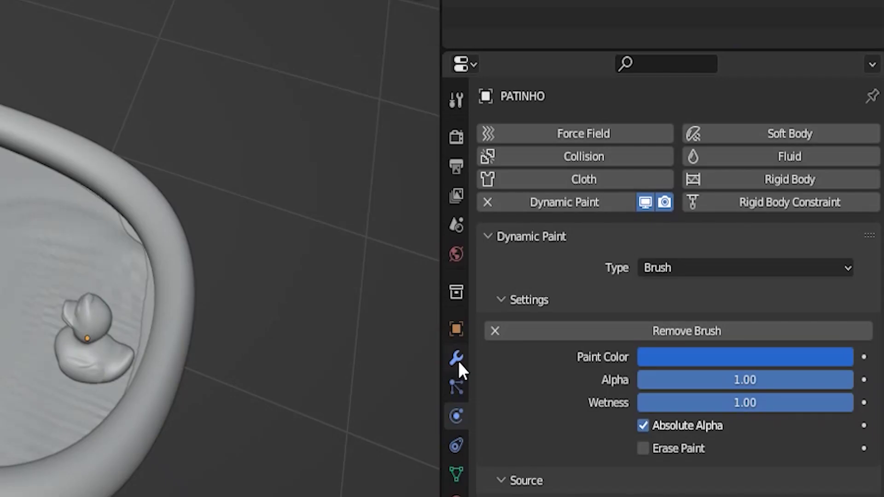
Step: Lower the viewport level of the duck's Subdivision modifier to 1
{"action": "left_click", "coordinate": [456, 358]}
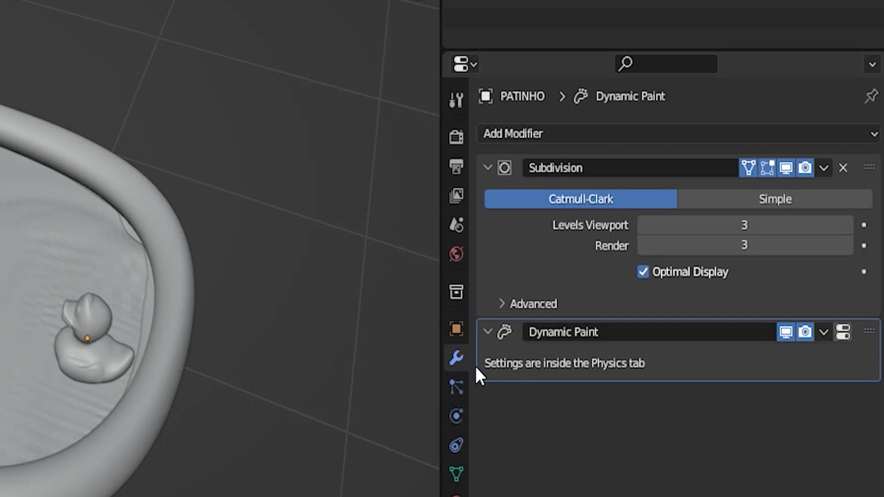
{"action": "left_click", "coordinate": [643, 225]}
{"action": "left_click", "coordinate": [644, 229]}
{"action": "middle_click_drag", "start_coordinate": [65, 491], "coordinate": [179, 454]}
{"action": "scroll", "coordinate": [179, 455], "scroll_direction": "up", "scroll_amount": 2}
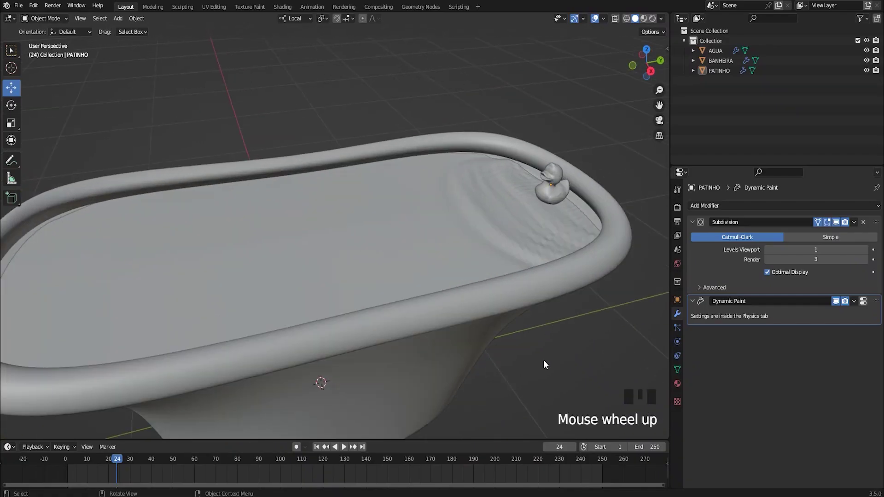
{"action": "middle_click_drag", "start_coordinate": [545, 364], "coordinate": [561, 228], "text": "shift"}
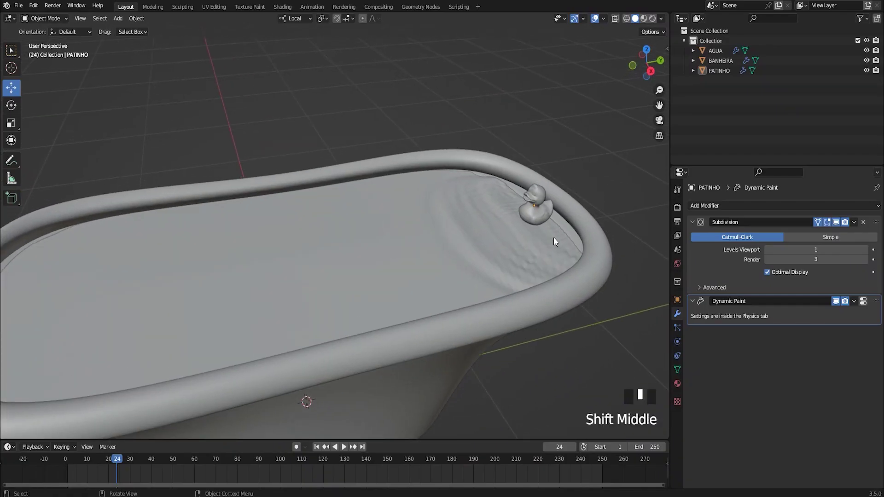
Step: Replay the wave simulation from the start and check how the ripples spread across the water from the stationary duck
{"action": "left_click_drag", "start_coordinate": [117, 460], "coordinate": [61, 469]}
{"action": "left_click", "coordinate": [343, 447]}
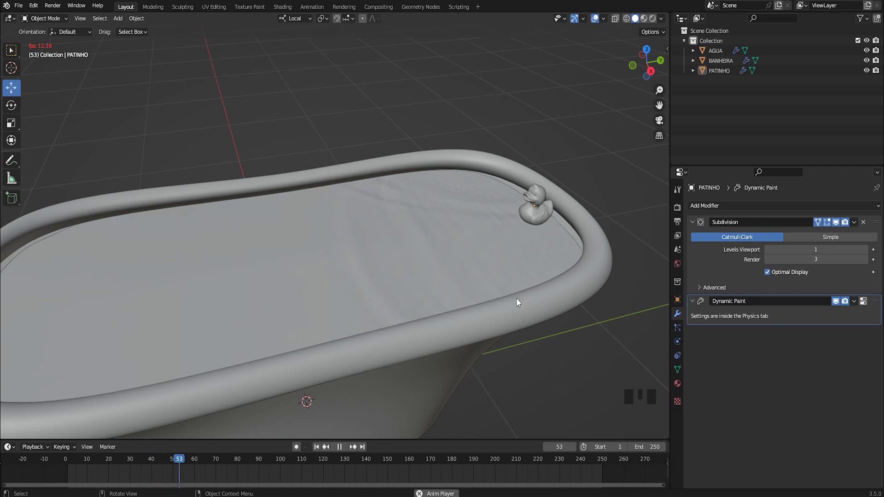
{"action": "middle_click_drag", "start_coordinate": [529, 302], "coordinate": [489, 298]}
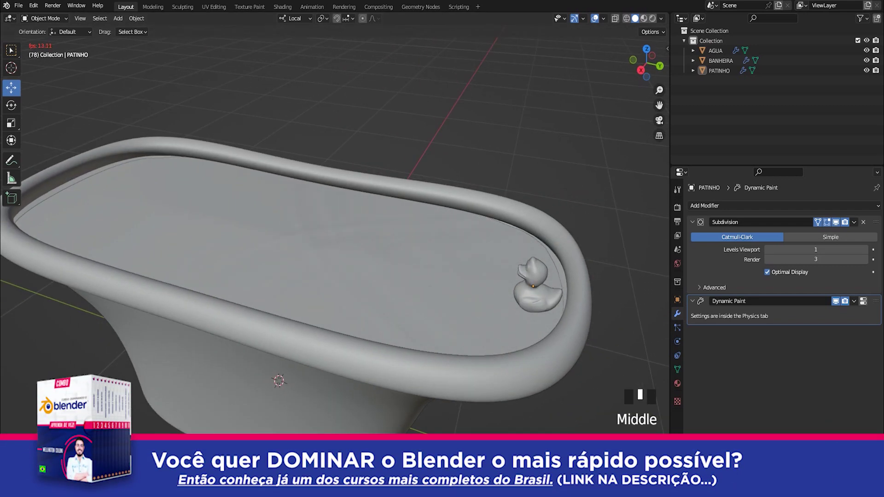
{"action": "left_click", "coordinate": [494, 316]}
{"action": "middle_click_drag", "start_coordinate": [521, 294], "coordinate": [533, 270], "text": "shift"}
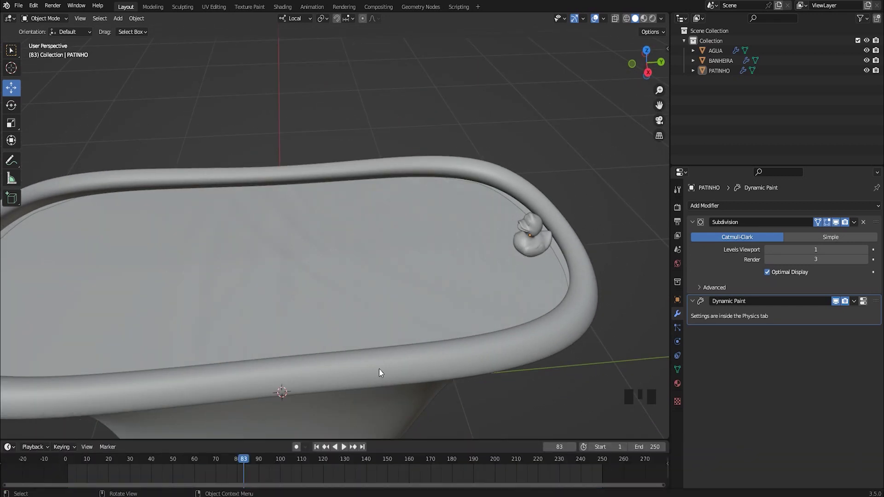
Step: Insert a Location keyframe for the duck at frame 0
{"action": "left_click_drag", "start_coordinate": [249, 461], "coordinate": [66, 475]}
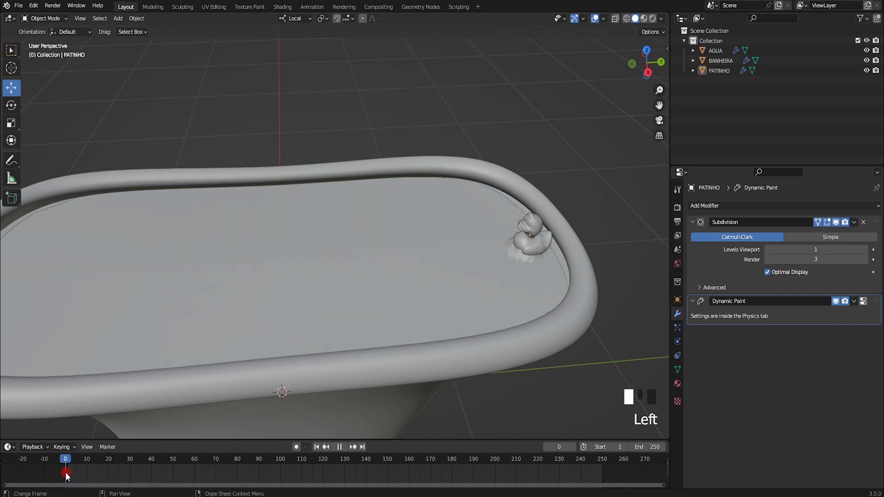
{"action": "left_click", "coordinate": [537, 246]}
{"action": "middle_click_drag", "start_coordinate": [538, 246], "coordinate": [483, 273], "text": "shift"}
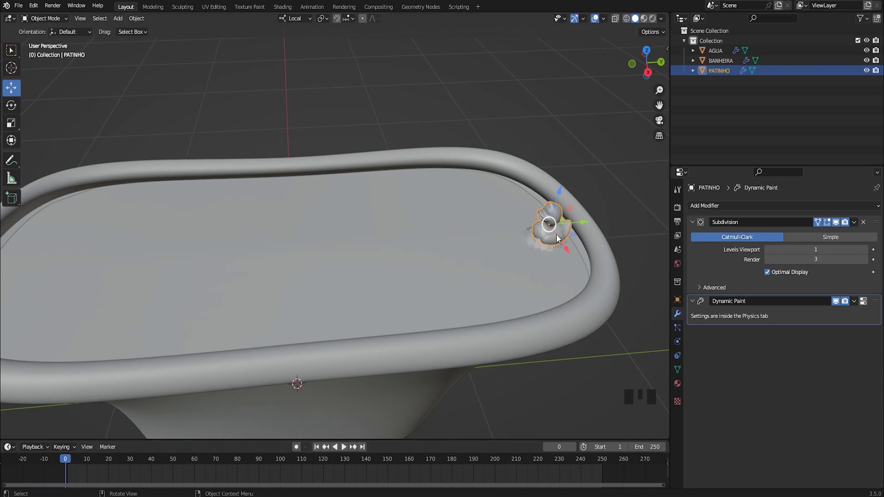
{"action": "key", "text": "i"}
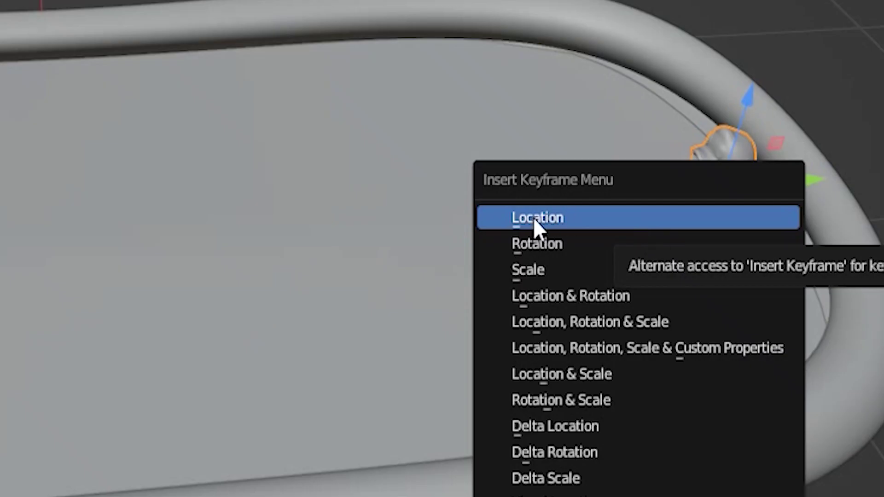
{"action": "left_click", "coordinate": [533, 217]}
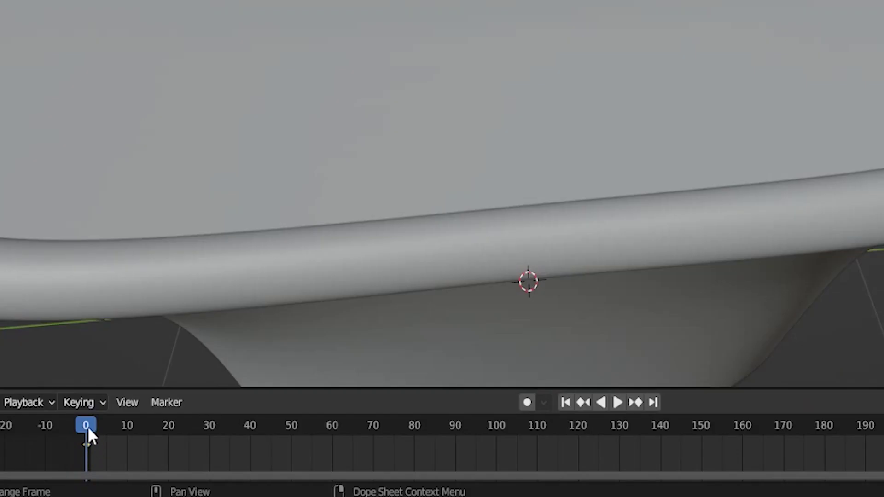
Step: At frame 100, move the duck along its Y axis to the opposite end of the bathtub and insert a Location keyframe
{"action": "left_click_drag", "start_coordinate": [85, 422], "coordinate": [494, 433]}
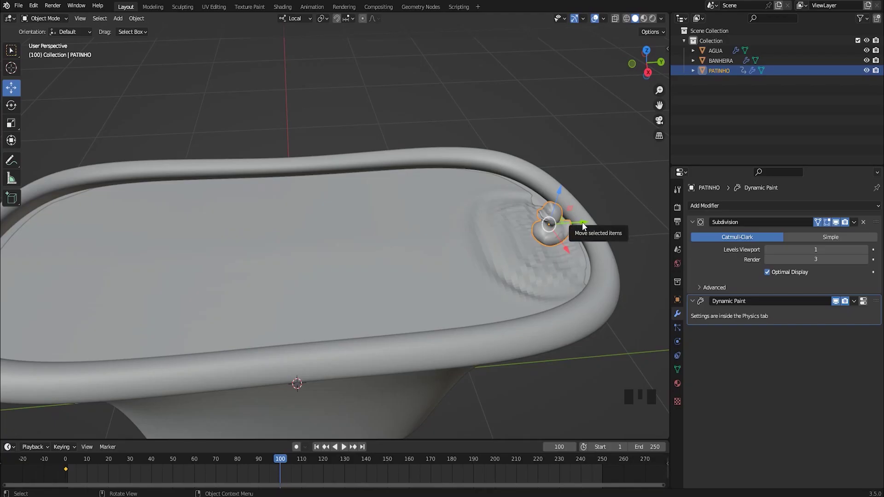
{"action": "left_click_drag", "start_coordinate": [583, 225], "coordinate": [54, 303]}
{"action": "middle_click_drag", "start_coordinate": [110, 301], "coordinate": [213, 290], "text": "shift"}
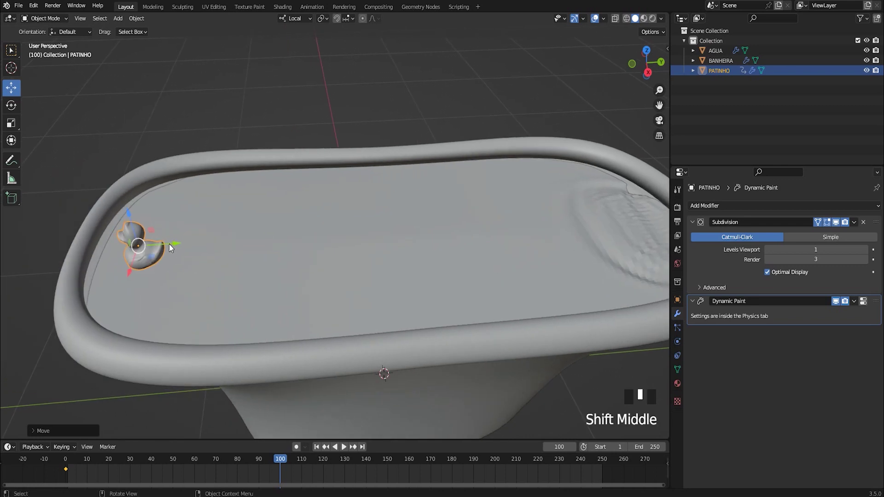
{"action": "left_click_drag", "start_coordinate": [169, 244], "coordinate": [153, 245]}
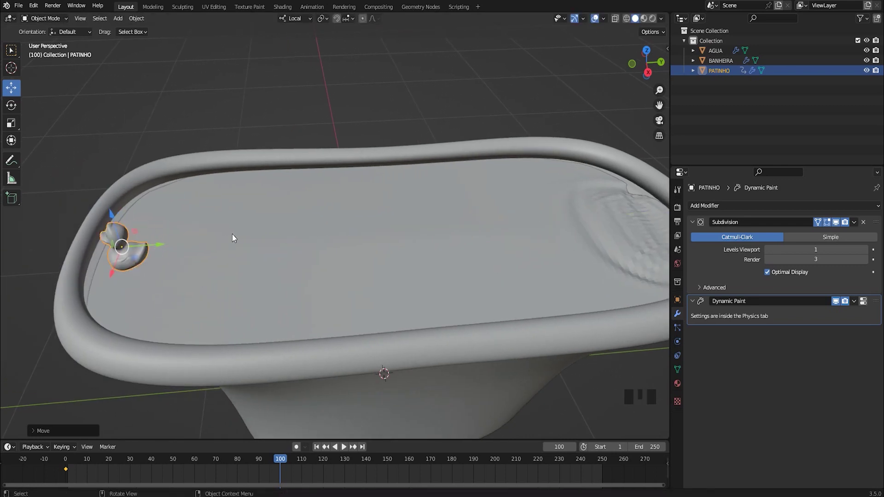
{"action": "key", "text": "i"}
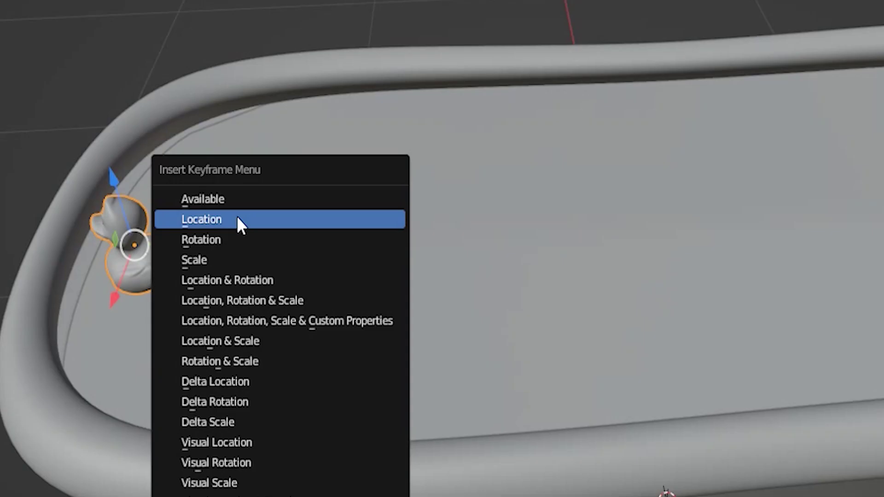
{"action": "left_click", "coordinate": [174, 233]}
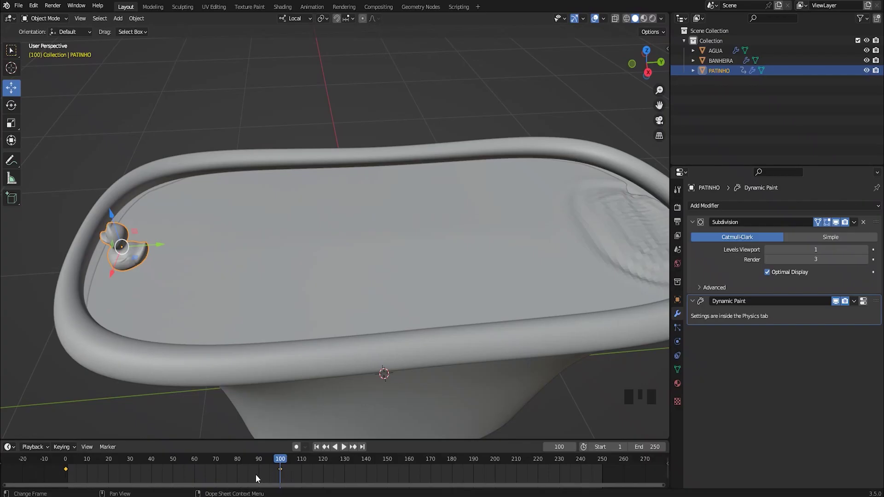
Step: Play the duck's animation from the beginning and examine the wake it leaves across the whole bathtub
{"action": "left_click_drag", "start_coordinate": [281, 460], "coordinate": [61, 467]}
{"action": "middle_click_drag", "start_coordinate": [472, 245], "coordinate": [442, 281], "text": "shift"}
{"action": "left_click", "coordinate": [344, 446]}
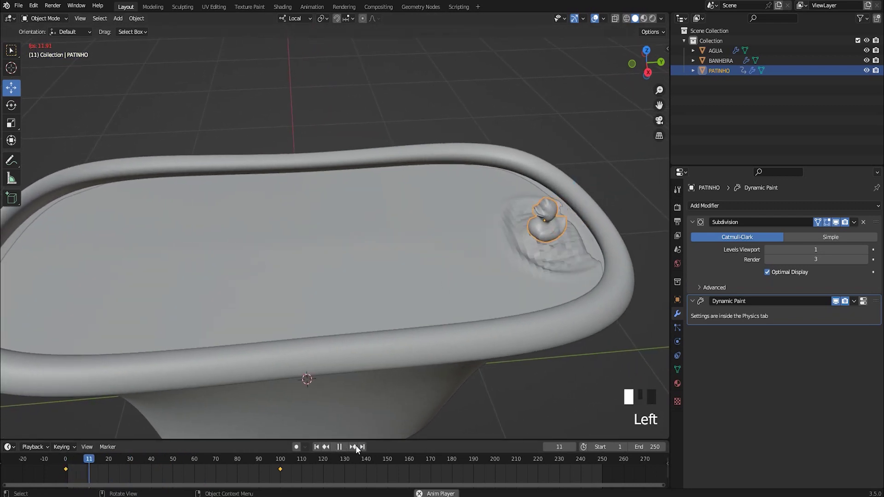
{"action": "middle_click_drag", "start_coordinate": [368, 330], "coordinate": [430, 272]}
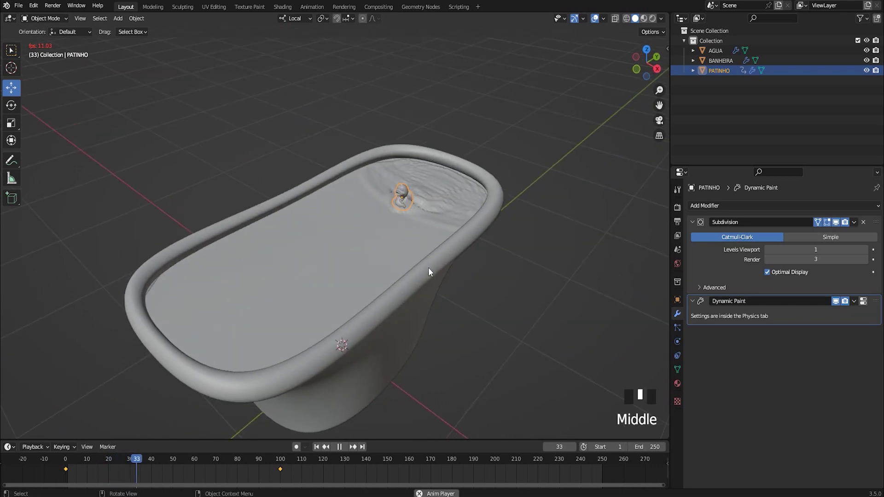
{"action": "scroll", "coordinate": [431, 294], "scroll_direction": "up", "scroll_amount": 2}
{"action": "middle_click_drag", "start_coordinate": [416, 314], "coordinate": [312, 336]}
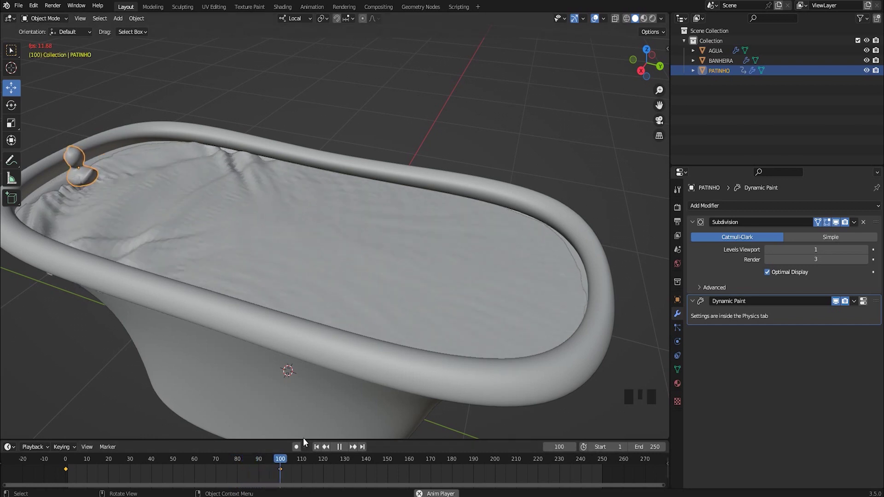
{"action": "left_click", "coordinate": [342, 447]}
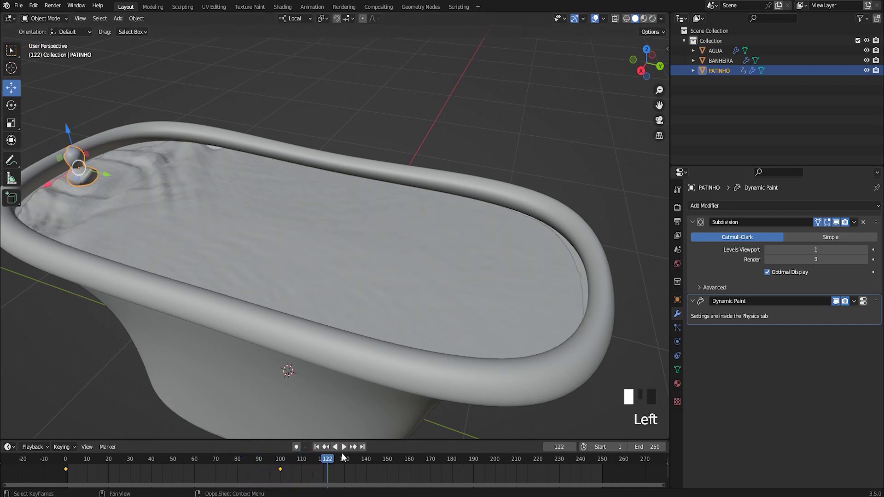
Step: Go to frame 54 and apply Shade Smooth to the AGUA water surface
{"action": "mouse_move", "coordinate": [326, 460]}
{"action": "left_mouse_down"}
{"action": "mouse_move", "coordinate": [67, 467]}
{"action": "mouse_move", "coordinate": [183, 463]}
{"action": "left_mouse_up"}
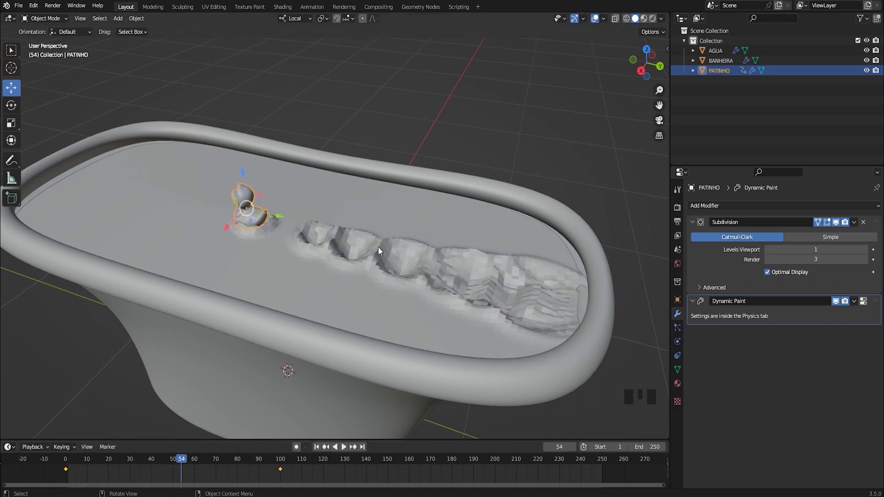
{"action": "left_click", "coordinate": [359, 206]}
{"action": "right_click", "coordinate": [360, 206]}
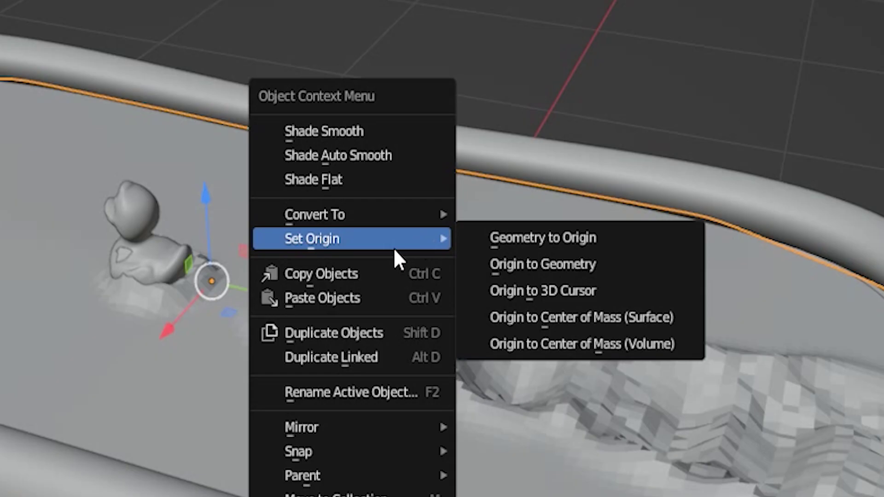
{"action": "left_click", "coordinate": [349, 136]}
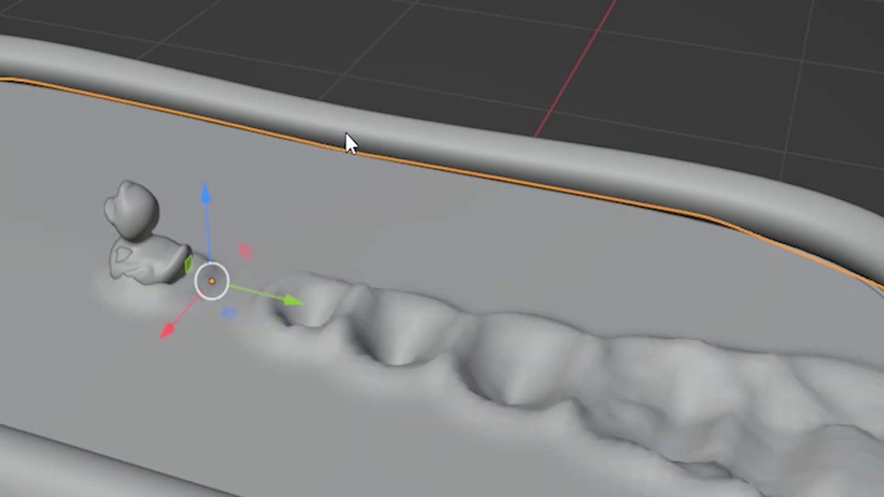
{"action": "middle_click_drag", "start_coordinate": [442, 276], "coordinate": [412, 287]}
{"action": "scroll", "coordinate": [412, 286], "scroll_direction": "up", "scroll_amount": 2}
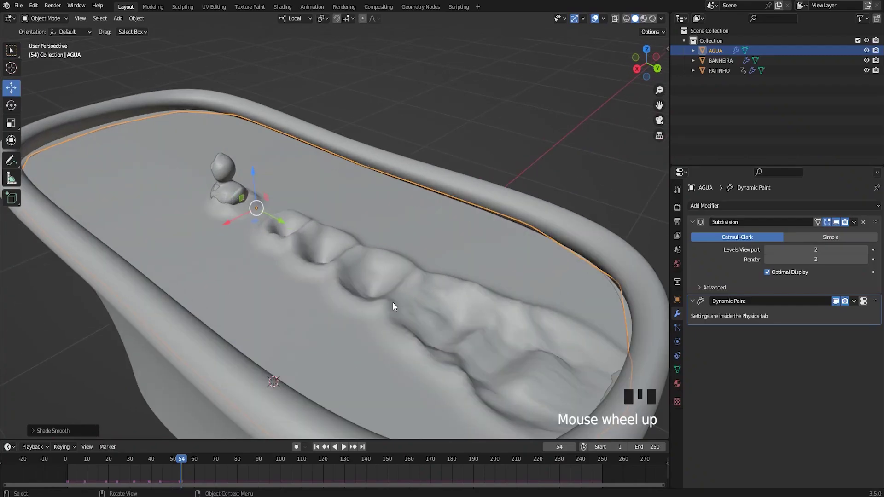
Step: In Material Preview shading, assign the existing Material.005 to the AGUA water surface and lighten its glass colour to pale cyan
{"action": "left_click", "coordinate": [644, 18]}
{"action": "middle_click_drag", "start_coordinate": [515, 198], "coordinate": [479, 221]}
{"action": "scroll", "coordinate": [447, 239], "scroll_direction": "up", "scroll_amount": 2}
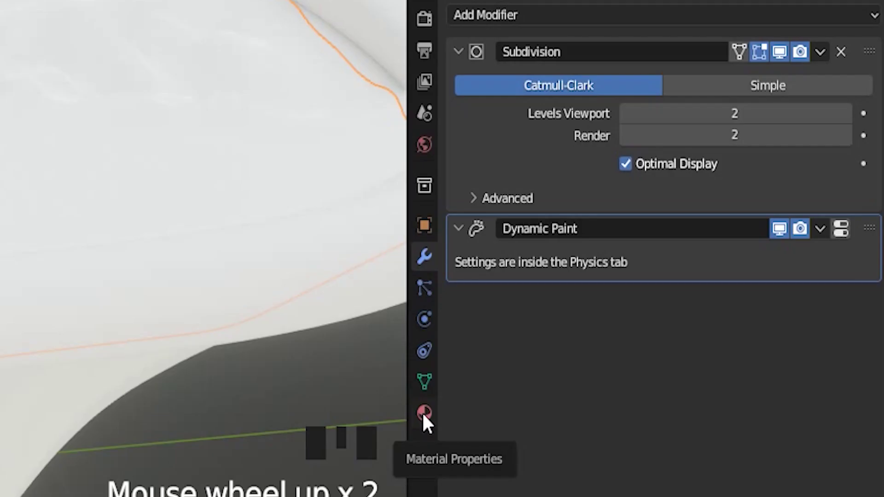
{"action": "left_click", "coordinate": [677, 384]}
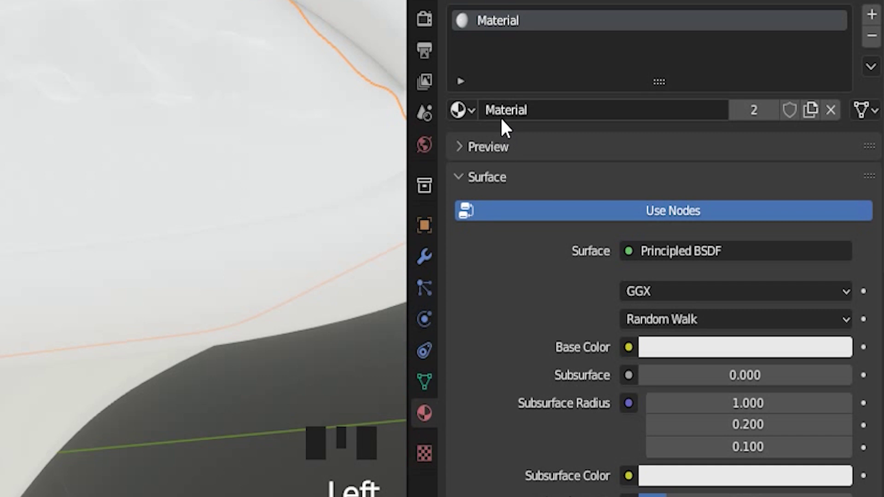
{"action": "left_click", "coordinate": [471, 110]}
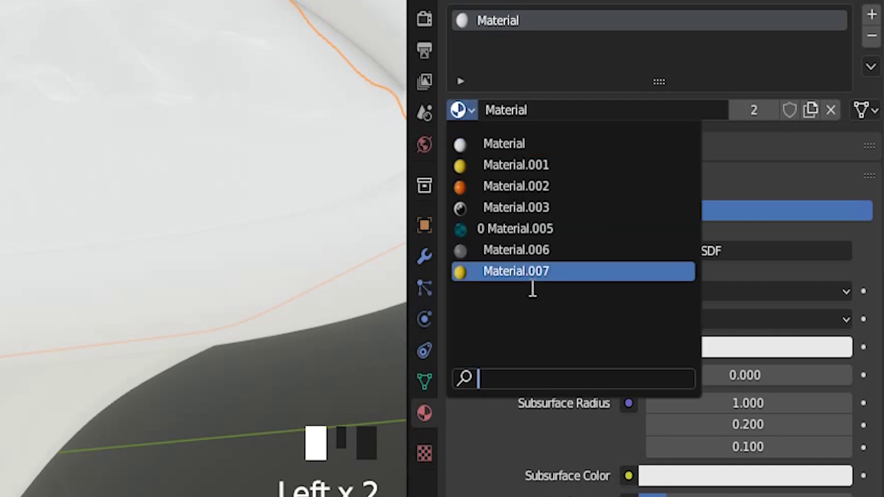
{"action": "left_click", "coordinate": [490, 230]}
{"action": "middle_click_drag", "start_coordinate": [327, 285], "coordinate": [471, 312]}
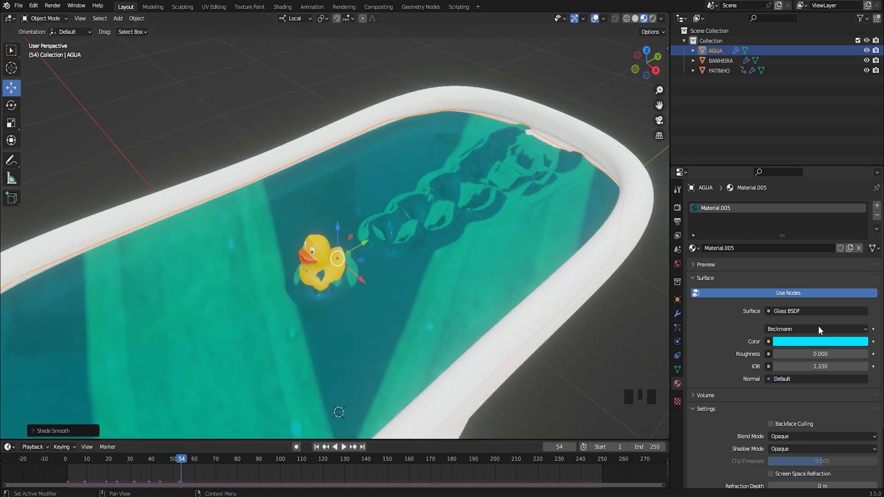
{"action": "left_click", "coordinate": [803, 341]}
{"action": "left_click_drag", "start_coordinate": [824, 198], "coordinate": [823, 220]}
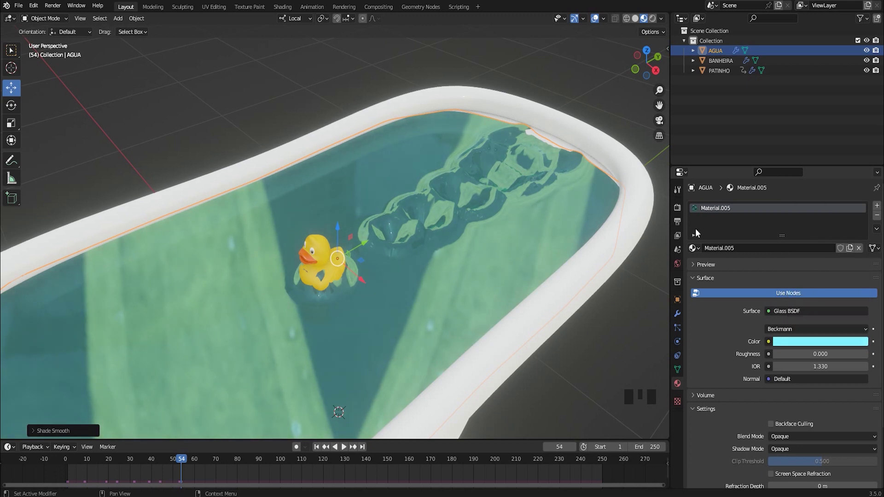
Step: Play the duck animation from frame 0 in Material Preview and examine the ripples on the coloured water
{"action": "scroll", "coordinate": [480, 97], "scroll_direction": "down", "scroll_amount": 2}
{"action": "middle_click_drag", "start_coordinate": [479, 97], "coordinate": [390, 214]}
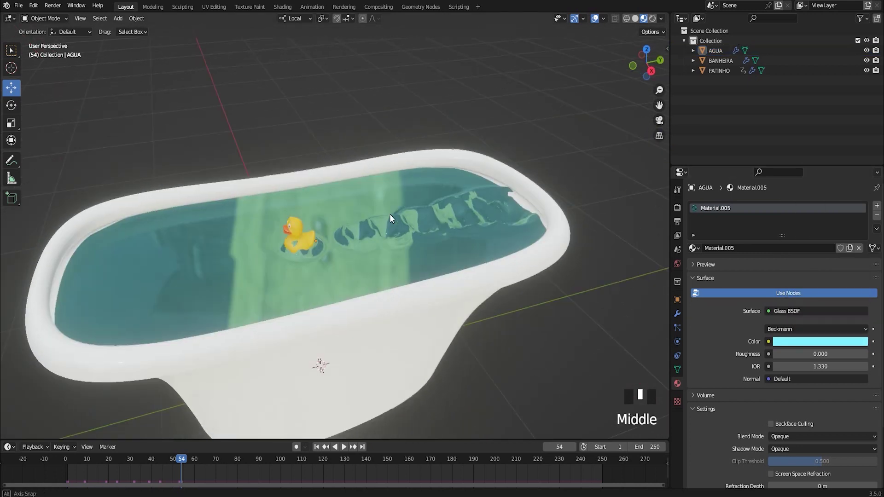
{"action": "left_click_drag", "start_coordinate": [181, 462], "coordinate": [53, 474]}
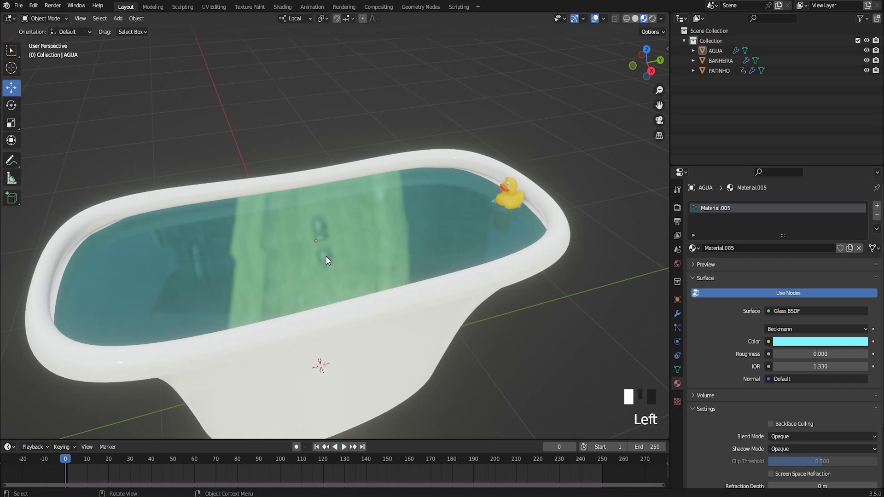
{"action": "scroll", "coordinate": [326, 256], "scroll_direction": "up", "scroll_amount": 2}
{"action": "left_click", "coordinate": [343, 447]}
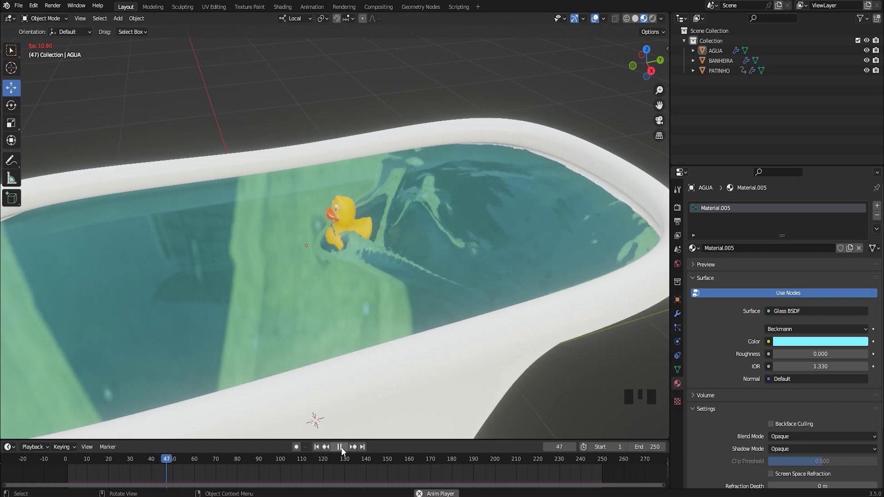
{"action": "left_click", "coordinate": [339, 447]}
{"action": "middle_click_drag", "start_coordinate": [316, 374], "coordinate": [335, 353], "text": "shift"}
Step: At frame 0, switch the viewport to Solid shading and select the AGUA water surface
{"action": "left_click_drag", "start_coordinate": [238, 463], "coordinate": [65, 461]}
{"action": "left_click", "coordinate": [636, 18]}
{"action": "scroll", "coordinate": [395, 256], "scroll_direction": "down", "scroll_amount": 3}
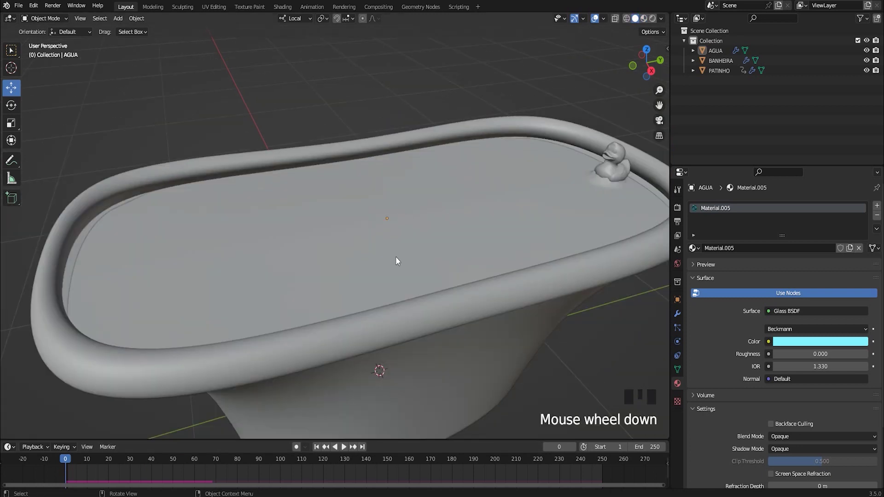
{"action": "middle_click_drag", "start_coordinate": [396, 256], "coordinate": [237, 264], "text": "shift"}
{"action": "scroll", "coordinate": [322, 264], "scroll_direction": "up", "scroll_amount": 2, "text": "shift"}
{"action": "middle_click_drag", "start_coordinate": [322, 264], "coordinate": [401, 262], "text": "shift"}
{"action": "scroll", "coordinate": [444, 250], "scroll_direction": "up", "scroll_amount": 1}
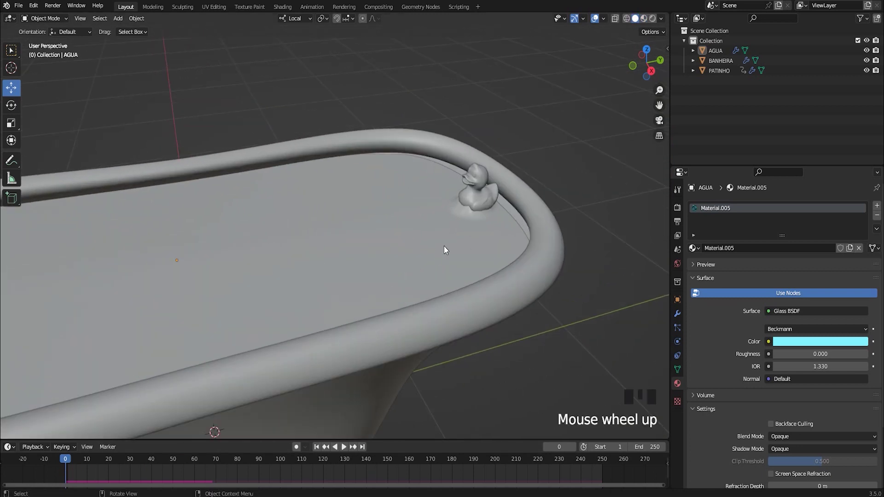
{"action": "left_click", "coordinate": [444, 249]}
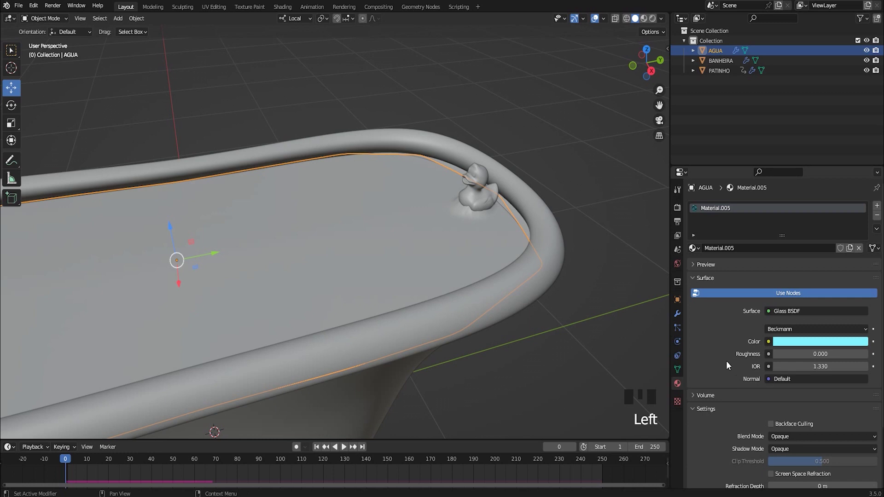
Step: Set the water's Dynamic Paint wave Radius to 0.50 and play the animation to check the ripples
{"action": "left_click", "coordinate": [678, 342]}
{"action": "scroll", "coordinate": [739, 340], "scroll_direction": "up", "scroll_amount": 6}
{"action": "scroll", "coordinate": [739, 340], "scroll_direction": "down", "scroll_amount": 7}
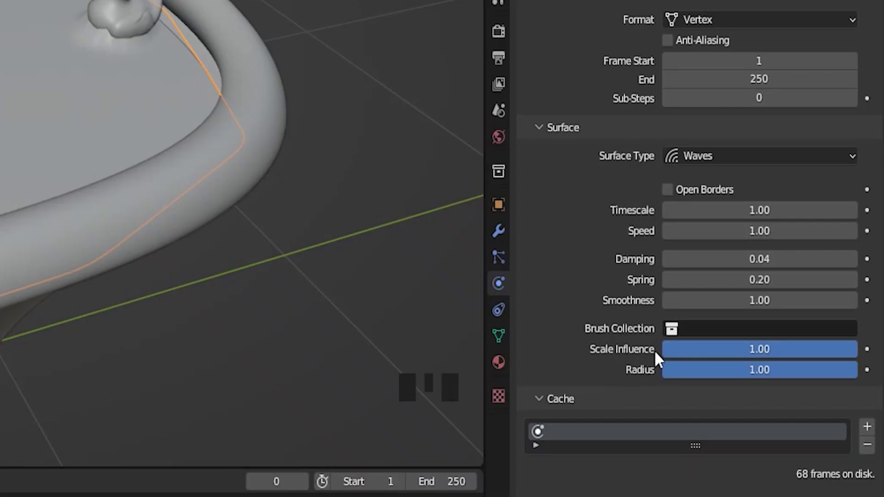
{"action": "left_click_drag", "start_coordinate": [816, 375], "coordinate": [752, 381]}
{"action": "left_click", "coordinate": [344, 446]}
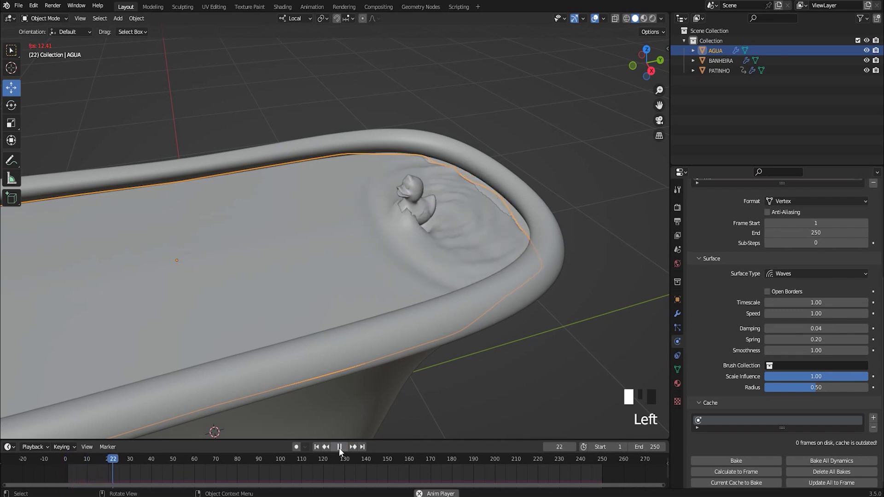
{"action": "left_click", "coordinate": [339, 447]}
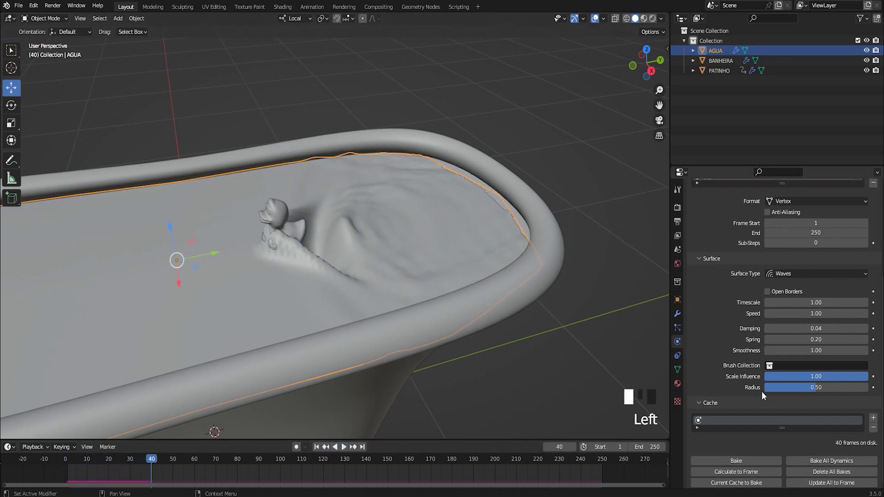
Step: From frame 0, set the water's wave Scale Influence to 0.61 and play the animation to check the wake
{"action": "left_click", "coordinate": [65, 460]}
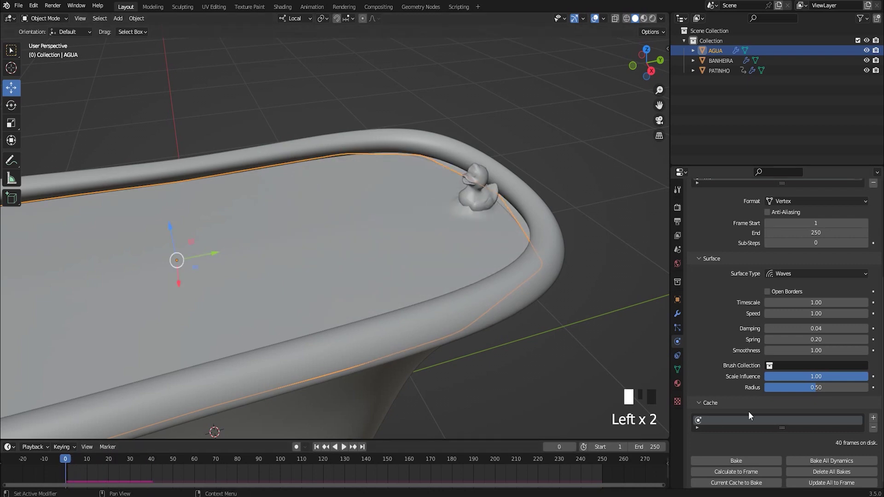
{"action": "left_click_drag", "start_coordinate": [845, 379], "coordinate": [562, 410]}
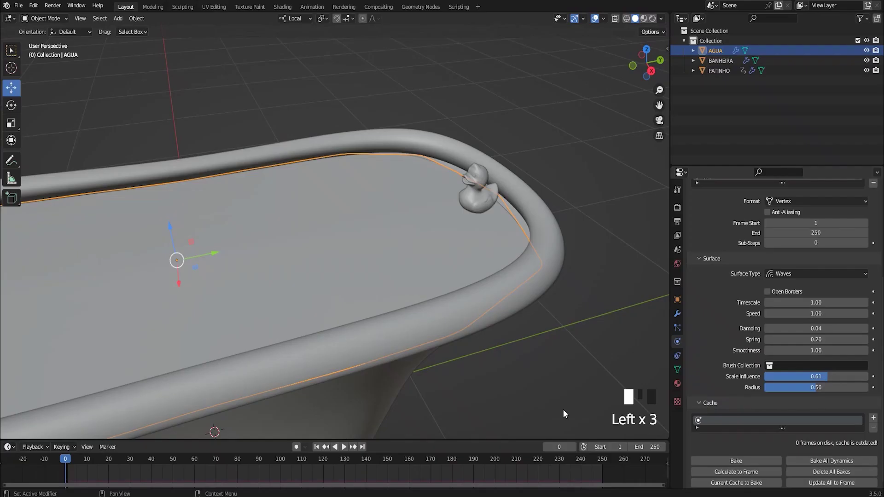
{"action": "left_click", "coordinate": [343, 447]}
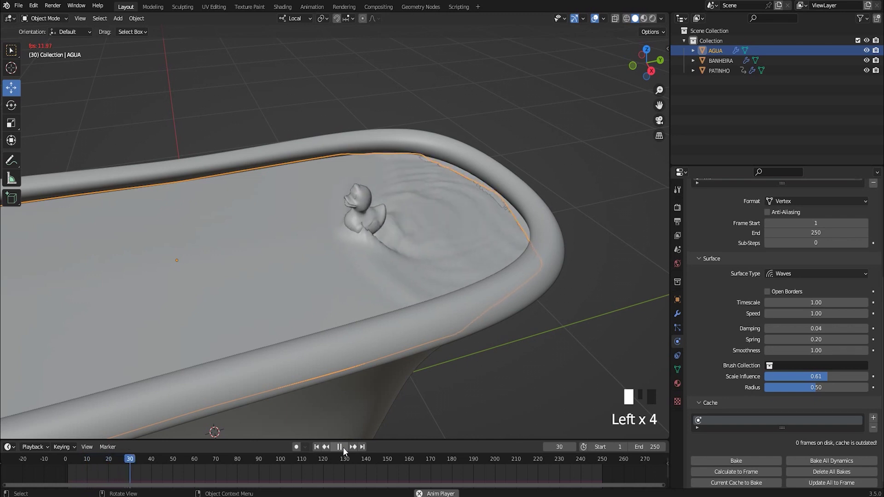
{"action": "left_click", "coordinate": [343, 447]}
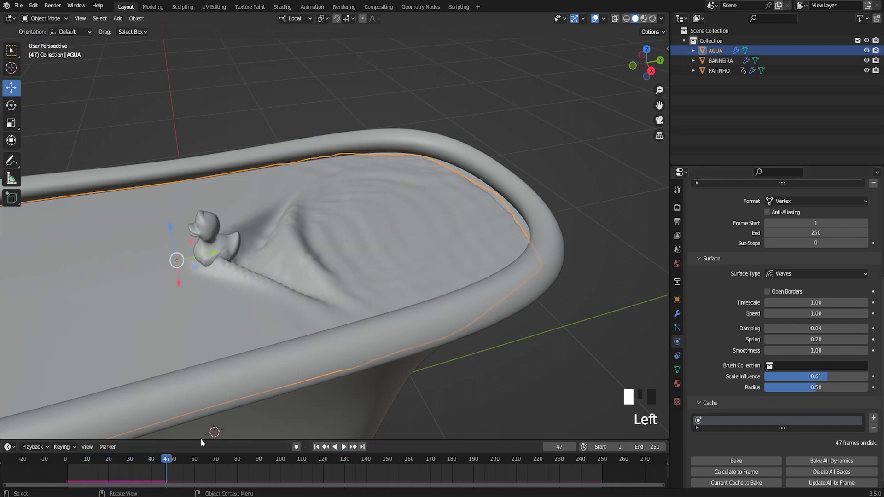
Step: Return to frame 0, lower the wave Scale Influence to 0.39 and play the simulation again
{"action": "left_click_drag", "start_coordinate": [173, 457], "coordinate": [53, 460]}
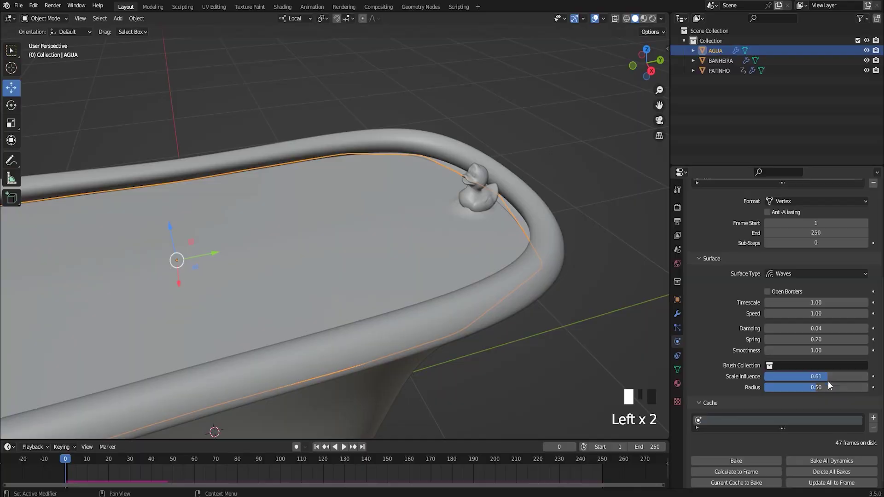
{"action": "left_click_drag", "start_coordinate": [826, 376], "coordinate": [824, 376]}
{"action": "left_click_drag", "start_coordinate": [771, 345], "coordinate": [732, 345]}
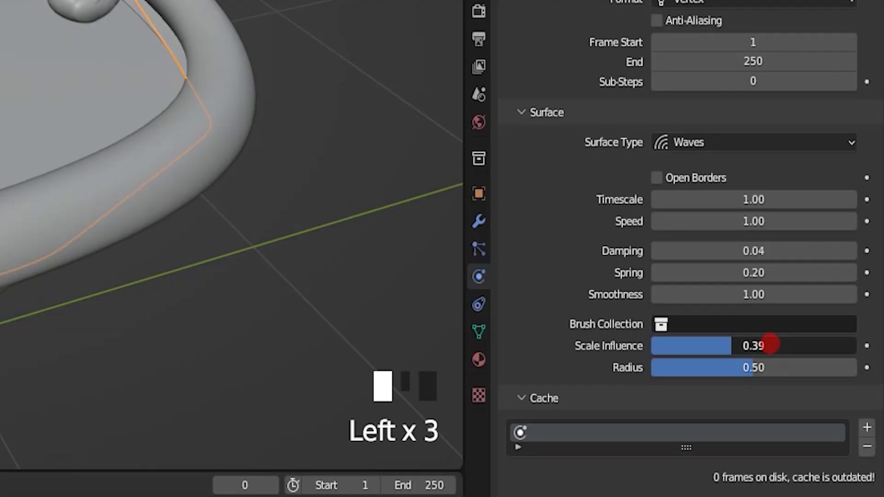
{"action": "left_click", "coordinate": [344, 447]}
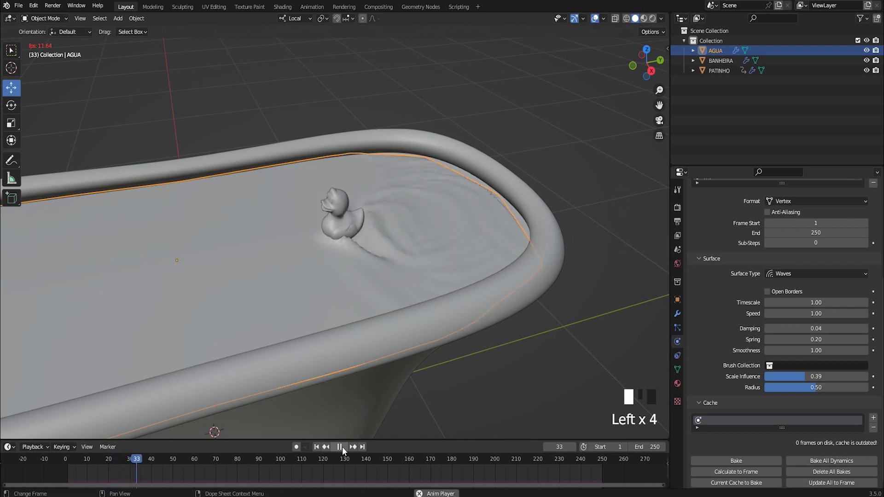
{"action": "left_click", "coordinate": [341, 447]}
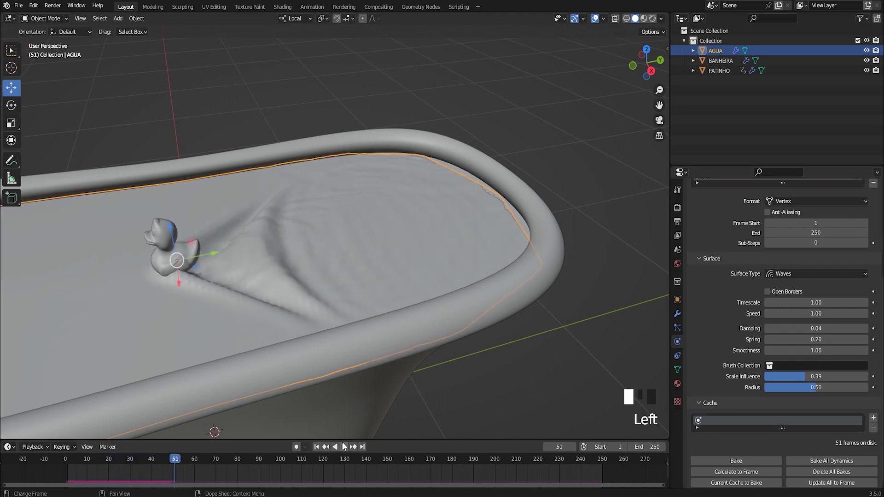
Step: Lower the water's wave Radius to 0.33, replay the simulation from the start and return to frame 0
{"action": "left_click_drag", "start_coordinate": [817, 389], "coordinate": [816, 387]}
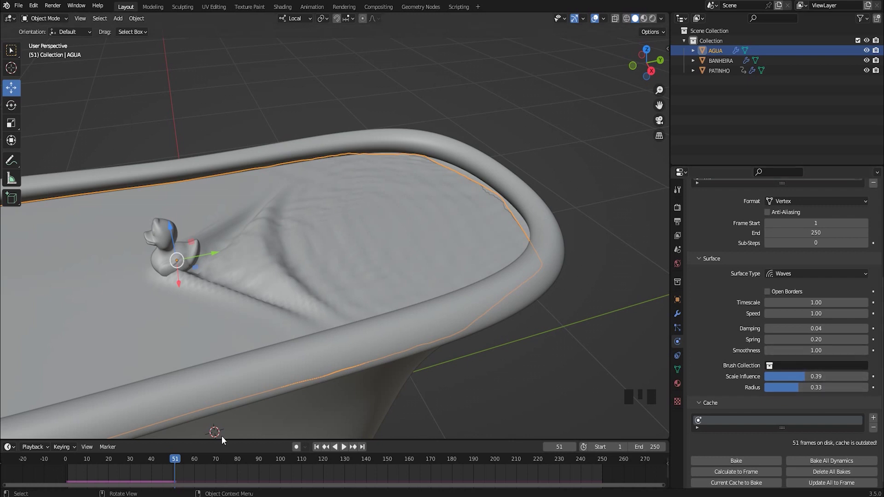
{"action": "left_click_drag", "start_coordinate": [172, 458], "coordinate": [106, 461]}
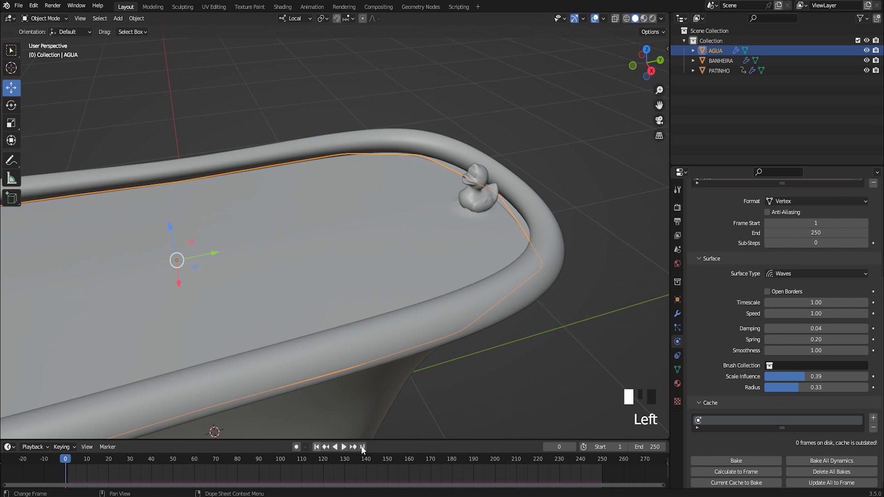
{"action": "left_click", "coordinate": [340, 447]}
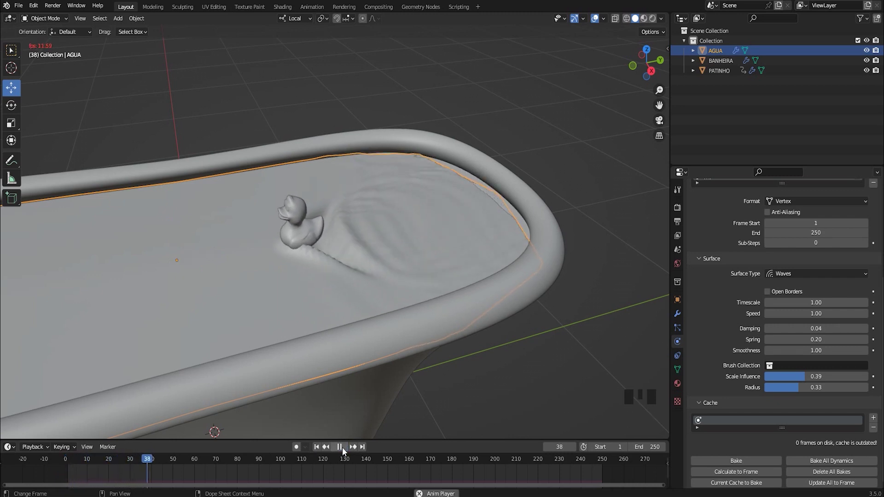
{"action": "left_click", "coordinate": [341, 448]}
{"action": "left_click_drag", "start_coordinate": [165, 460], "coordinate": [65, 460]}
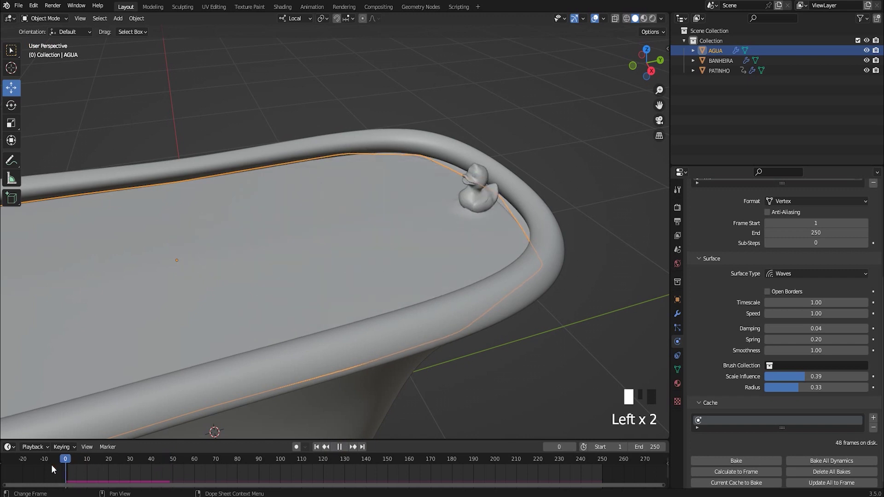
Step: Set the Subdivision modifier on AGUA to 4 levels for both viewport and render
{"action": "left_click", "coordinate": [676, 313]}
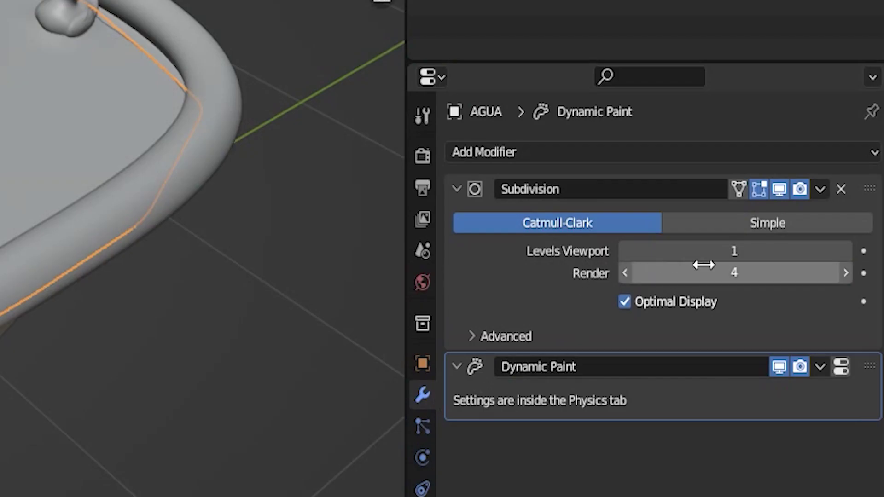
{"action": "left_click", "coordinate": [803, 259]}
{"action": "key", "text": "Return"}
{"action": "left_click", "coordinate": [745, 253]}
{"action": "type", "text": "4"}
{"action": "key", "text": "Return"}
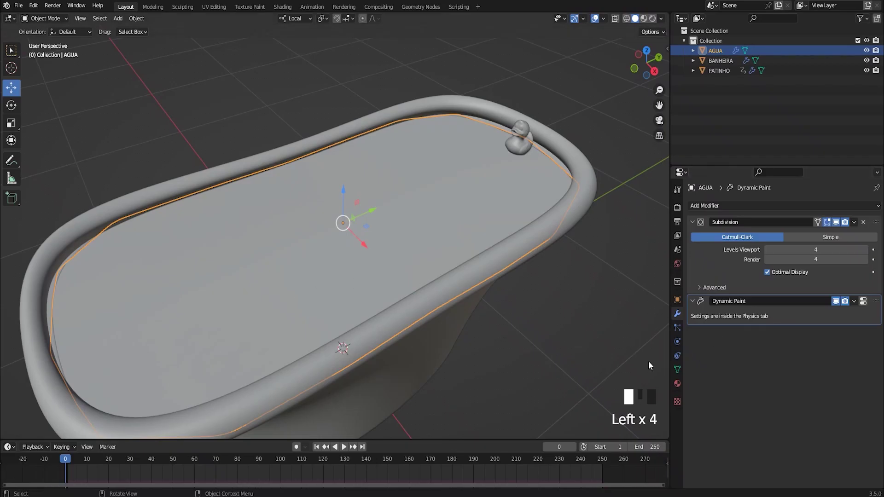
Step: Bake all dynamics for the water's Dynamic Paint wave cache over frames 1 to 250
{"action": "left_click", "coordinate": [676, 344]}
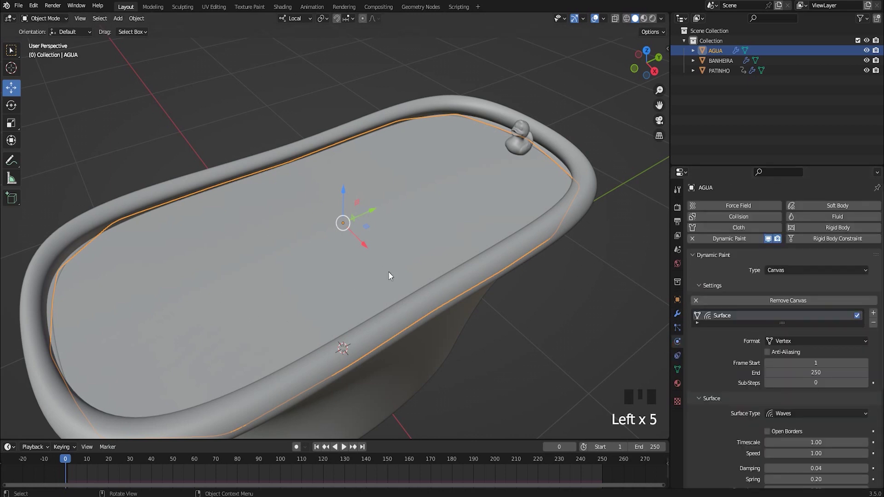
{"action": "scroll", "coordinate": [715, 390], "scroll_direction": "down", "scroll_amount": 8}
{"action": "scroll", "coordinate": [712, 362], "scroll_direction": "down", "scroll_amount": 1}
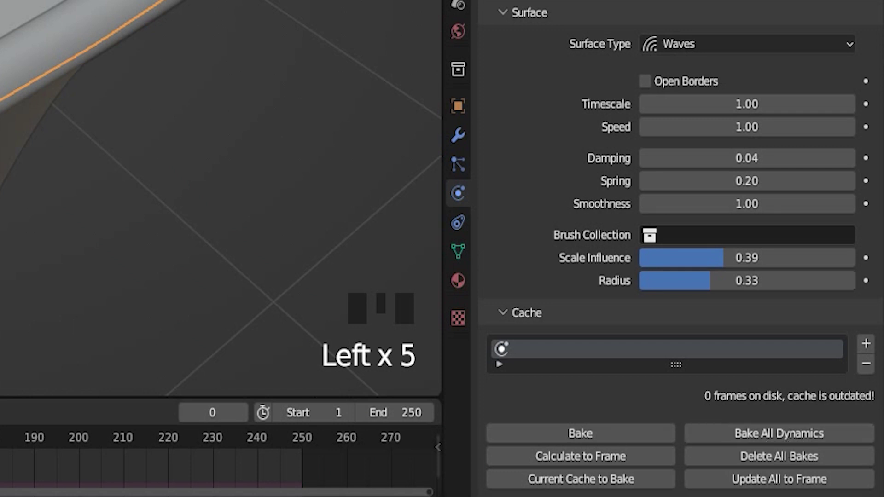
{"action": "scroll", "coordinate": [229, 100], "scroll_direction": "down", "scroll_amount": 10}
{"action": "middle_click_drag", "start_coordinate": [229, 100], "coordinate": [257, 138], "text": "shift"}
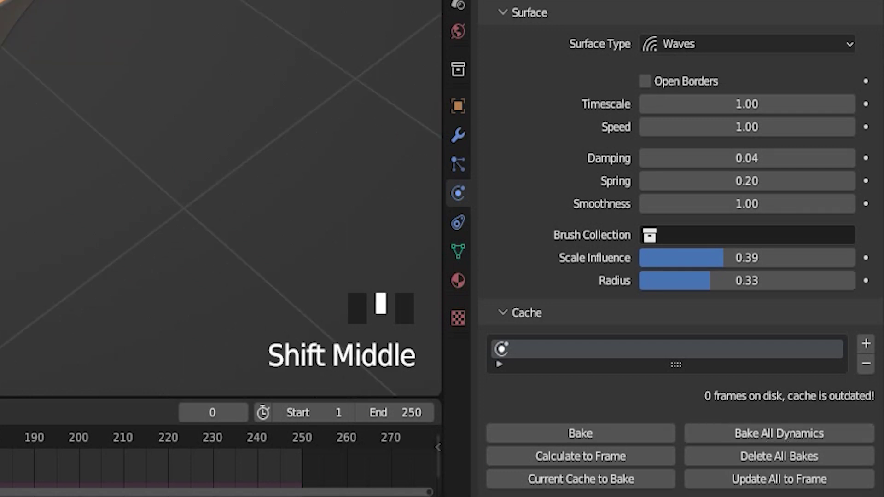
{"action": "left_click", "coordinate": [778, 435]}
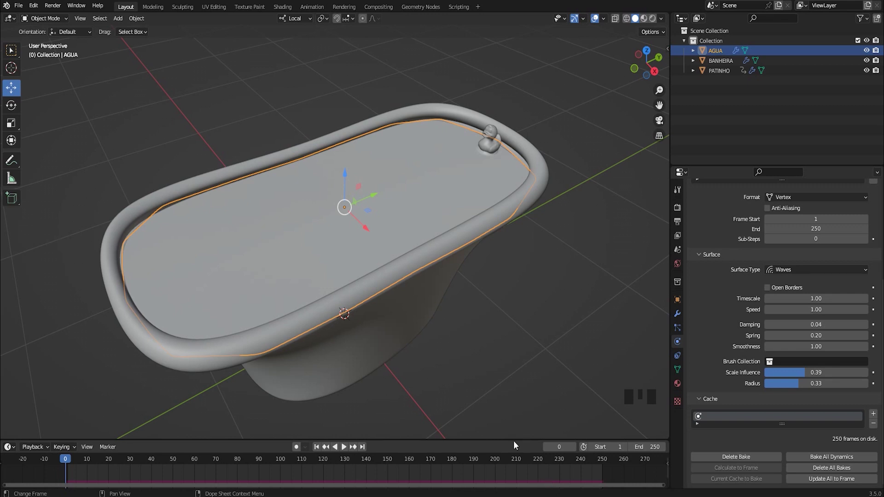
Step: Play the baked simulation and examine the finer ripples behind the duck from another angle
{"action": "left_click", "coordinate": [345, 447]}
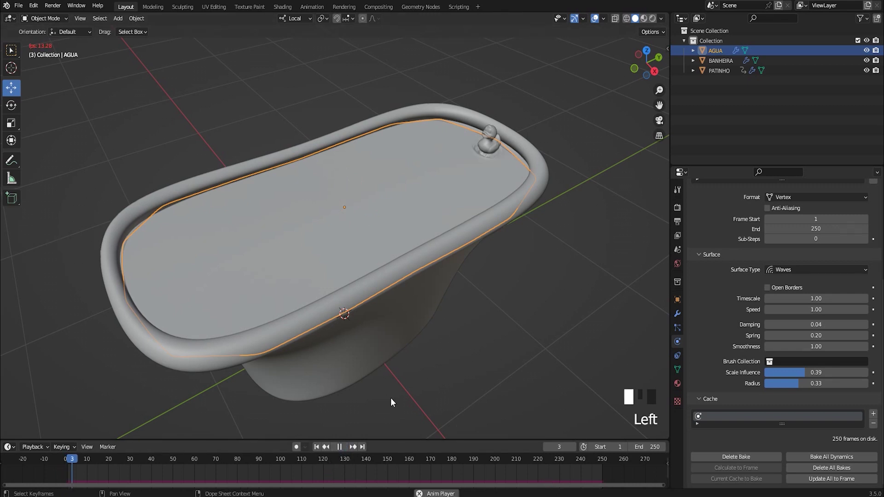
{"action": "middle_click_drag", "start_coordinate": [433, 376], "coordinate": [456, 364]}
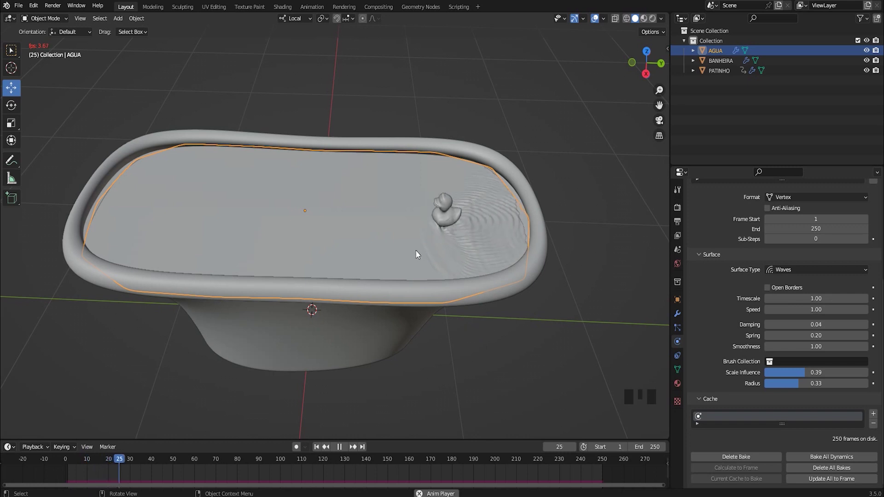
{"action": "left_click", "coordinate": [339, 446]}
Step: Add a camera to the scene and align it to an angled close view of the duck and its ripples
{"action": "middle_click_drag", "start_coordinate": [351, 390], "coordinate": [416, 371]}
{"action": "key", "text": "shift+a"}
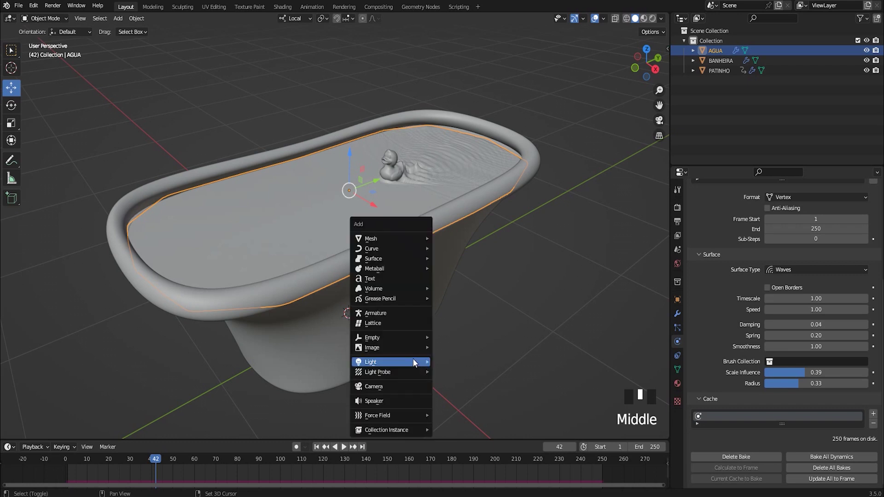
{"action": "left_click", "coordinate": [384, 386]}
{"action": "middle_click_drag", "start_coordinate": [424, 261], "coordinate": [414, 302], "text": "shift"}
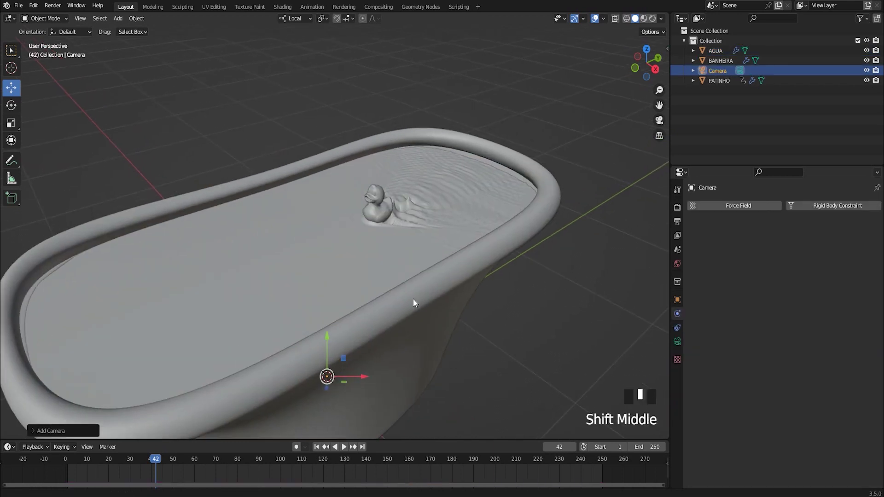
{"action": "scroll", "coordinate": [428, 290], "scroll_direction": "up", "scroll_amount": 3}
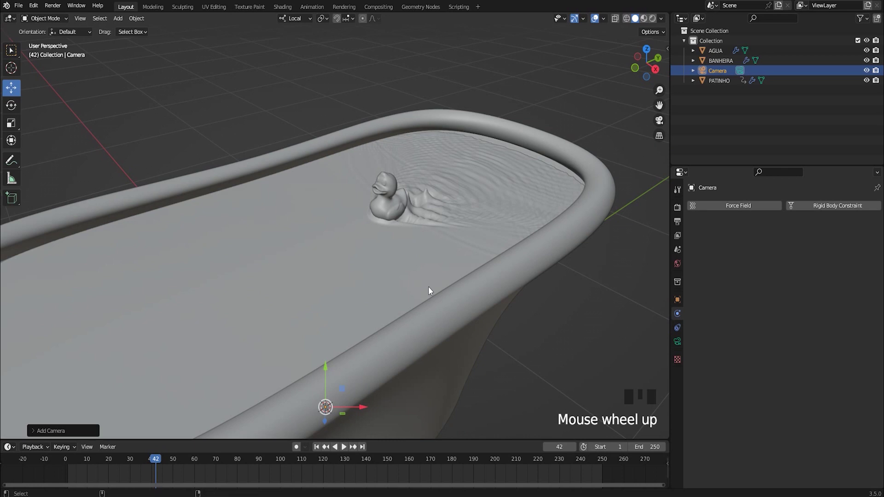
{"action": "key", "text": "ctrl+alt+KP_0"}
Step: Move the camera to reframe the duck and its wake, and set its focal length to 77 mm
{"action": "scroll", "coordinate": [342, 216], "scroll_direction": "up", "scroll_amount": 3}
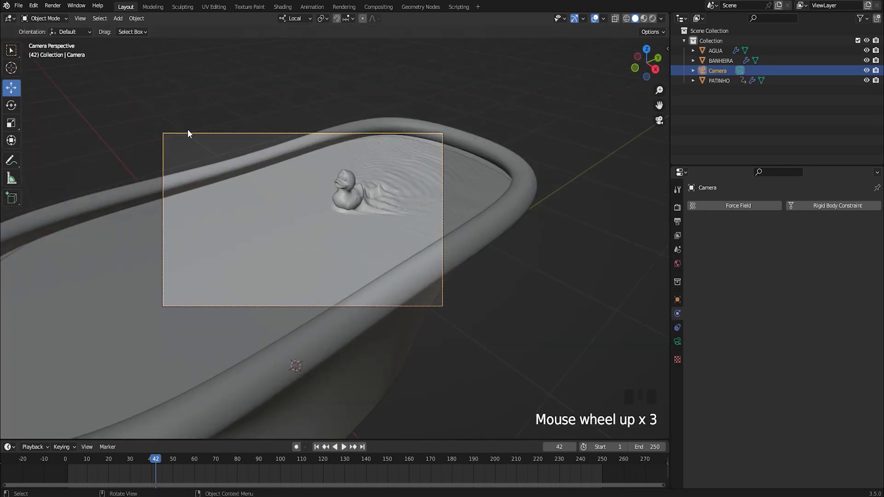
{"action": "middle_click_drag", "start_coordinate": [403, 252], "coordinate": [396, 258], "text": "shift"}
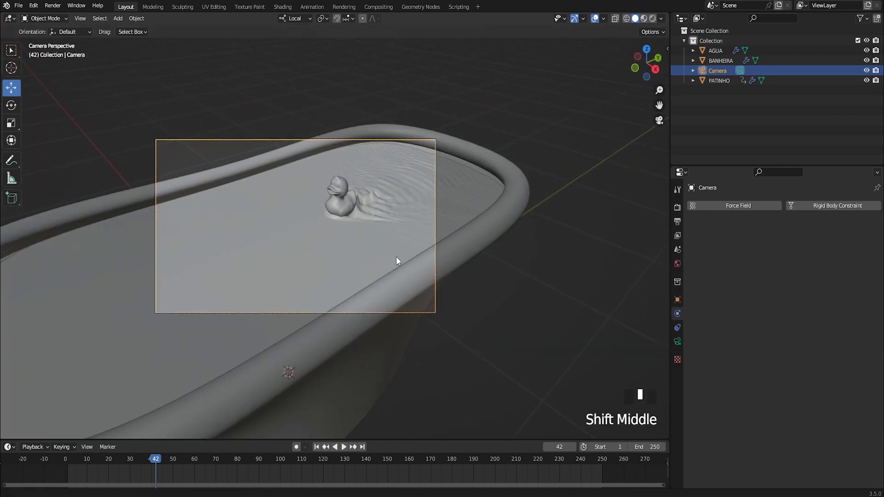
{"action": "key", "text": "g"}
{"action": "left_click", "coordinate": [413, 267]}
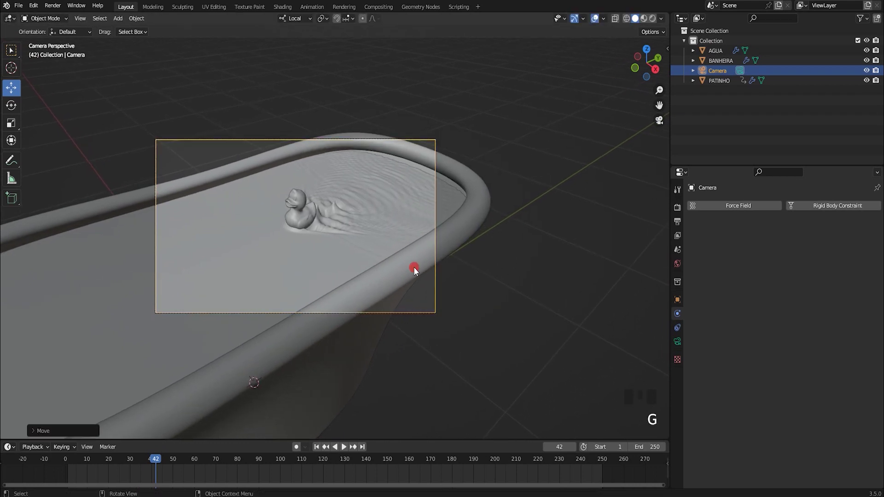
{"action": "left_click", "coordinate": [678, 343]}
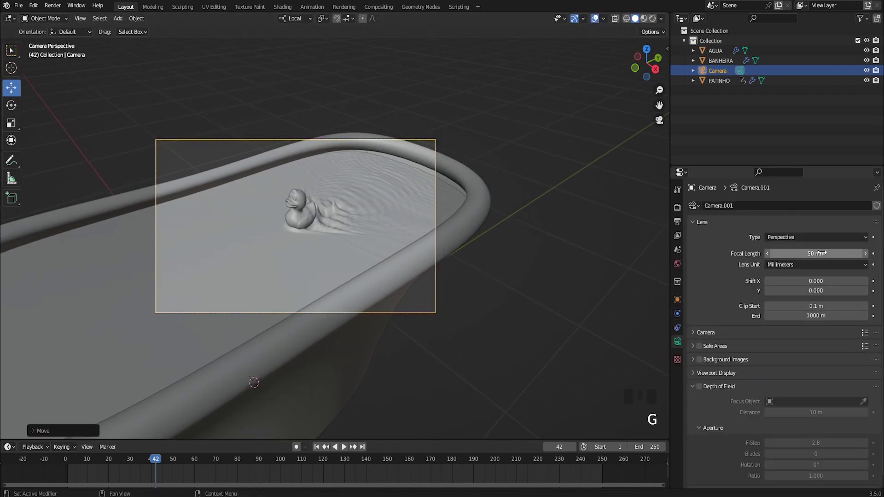
{"action": "mouse_move", "coordinate": [816, 253]}
{"action": "left_mouse_down"}
{"action": "mouse_move", "coordinate": [835, 255]}
{"action": "mouse_move", "coordinate": [815, 262]}
{"action": "left_mouse_up"}
{"action": "middle_click_drag", "start_coordinate": [583, 56], "coordinate": [607, 53], "text": "shift"}
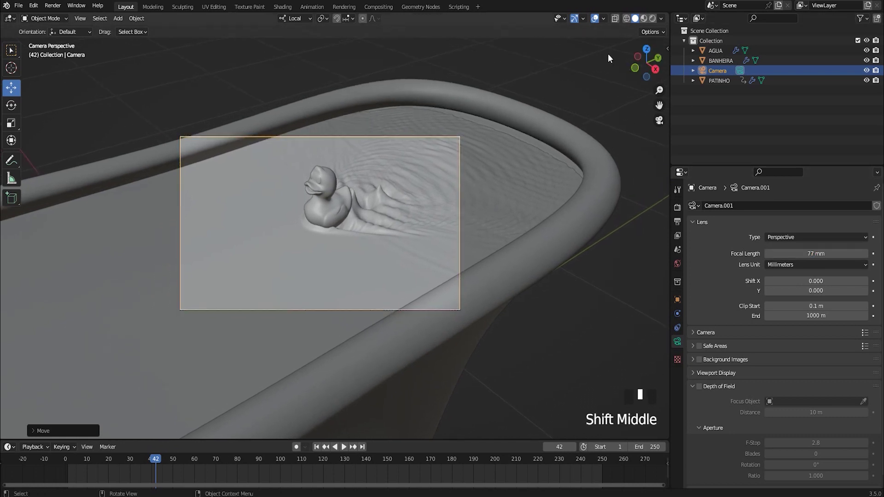
Step: Preview the scene with rendered shading and set the IOR of AGUA's glass material to 1.080
{"action": "left_click", "coordinate": [653, 18]}
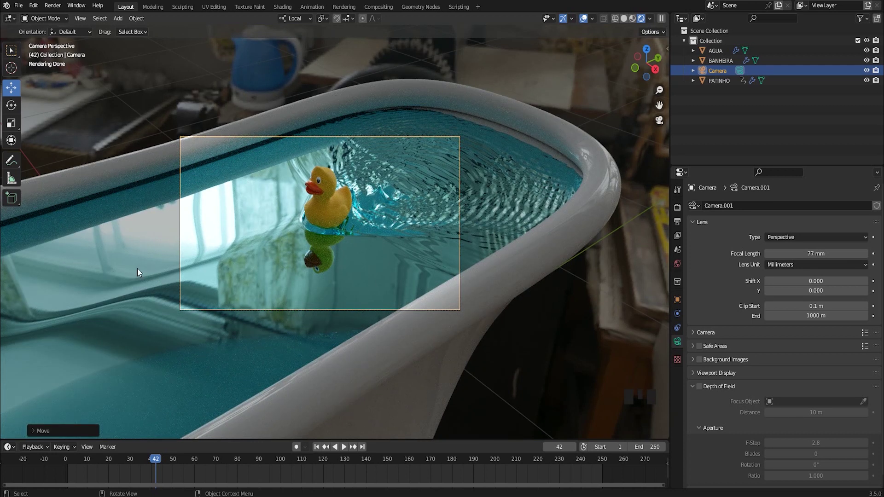
{"action": "left_click", "coordinate": [134, 243]}
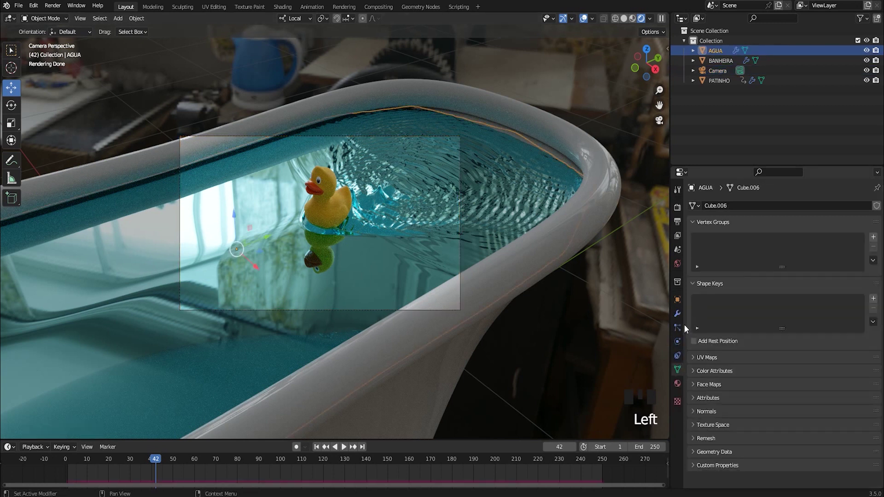
{"action": "left_click", "coordinate": [677, 383]}
{"action": "left_click", "coordinate": [840, 348]}
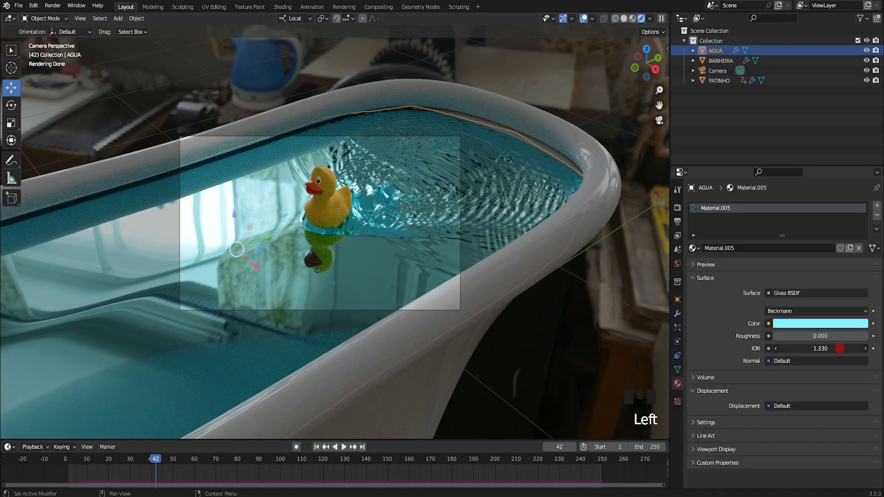
{"action": "left_click_drag", "start_coordinate": [806, 339], "coordinate": [806, 339]}
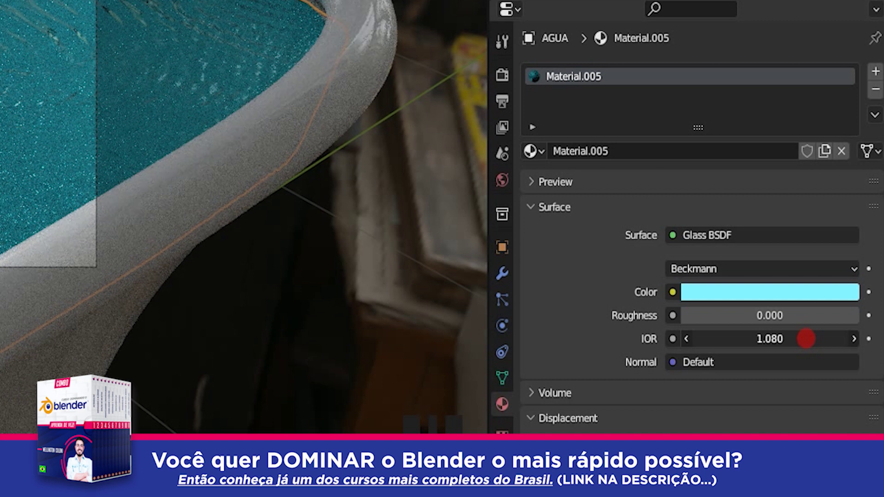
Step: Reduce the saturation of the water's glass colour to a paler cyan
{"action": "left_click", "coordinate": [823, 300]}
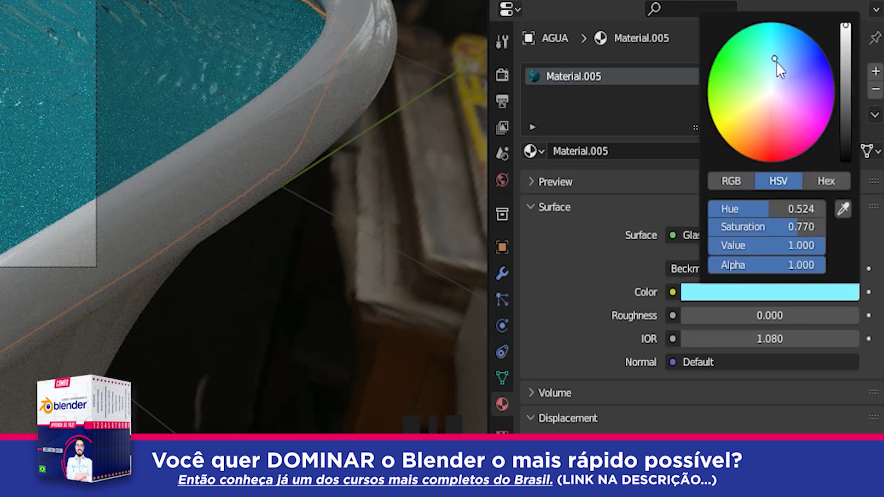
{"action": "left_click", "coordinate": [775, 63]}
{"action": "left_click_drag", "start_coordinate": [775, 63], "coordinate": [773, 75]}
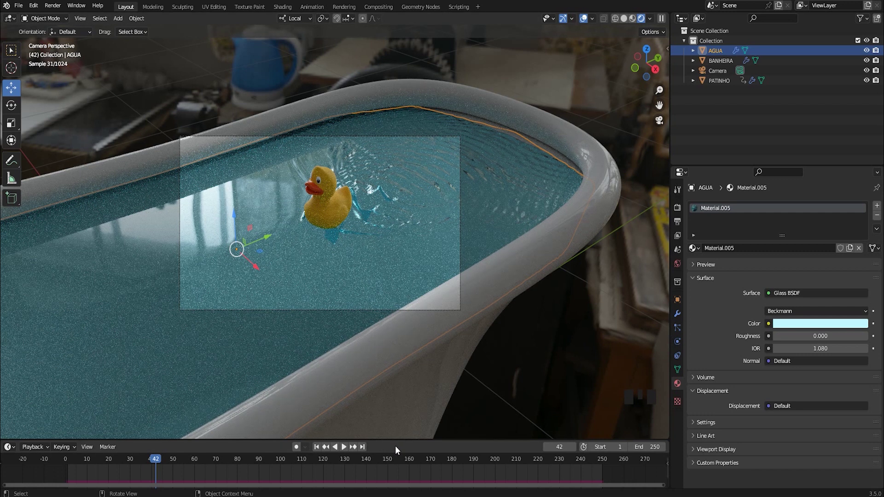
Step: Switch to the Shading workspace and show the rendered scene through the camera
{"action": "left_click_drag", "start_coordinate": [393, 440], "coordinate": [393, 412]}
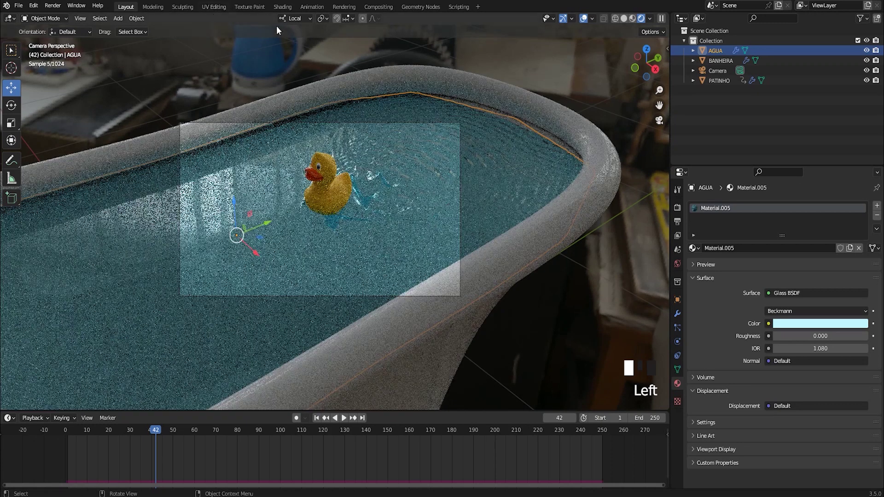
{"action": "left_click", "coordinate": [282, 7]}
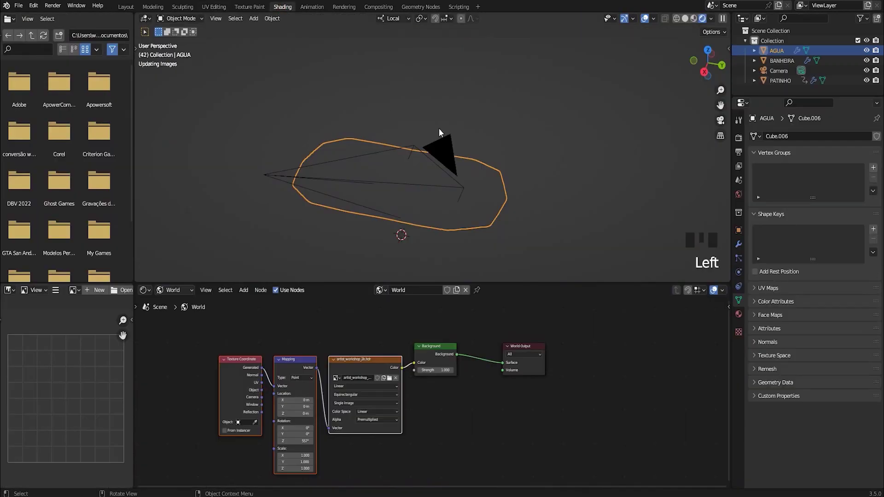
{"action": "key", "text": "KP_0"}
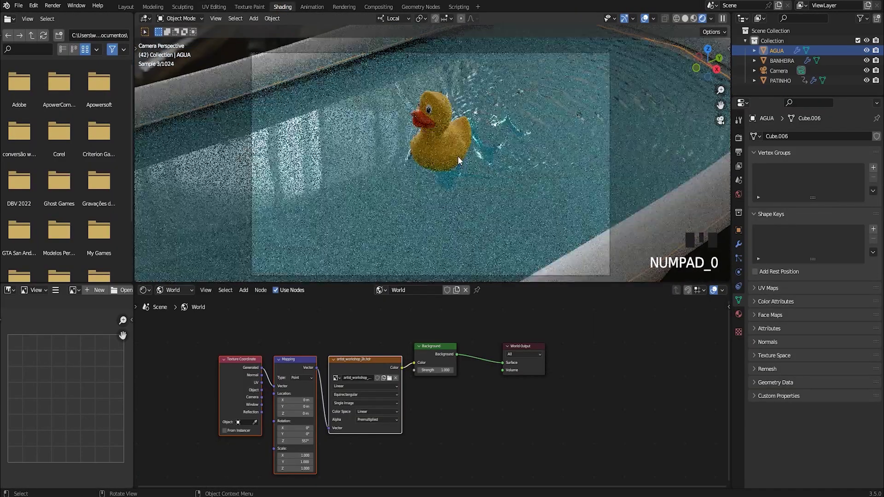
{"action": "scroll", "coordinate": [525, 167], "scroll_direction": "down", "scroll_amount": 1}
Step: Keep Cycles as the render engine and set the render Max Samples to 200
{"action": "left_click", "coordinate": [739, 137]}
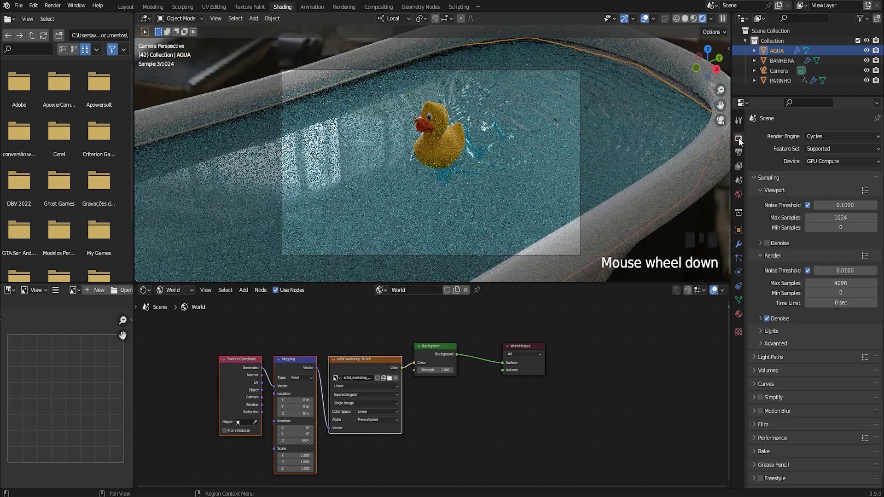
{"action": "left_click", "coordinate": [819, 136]}
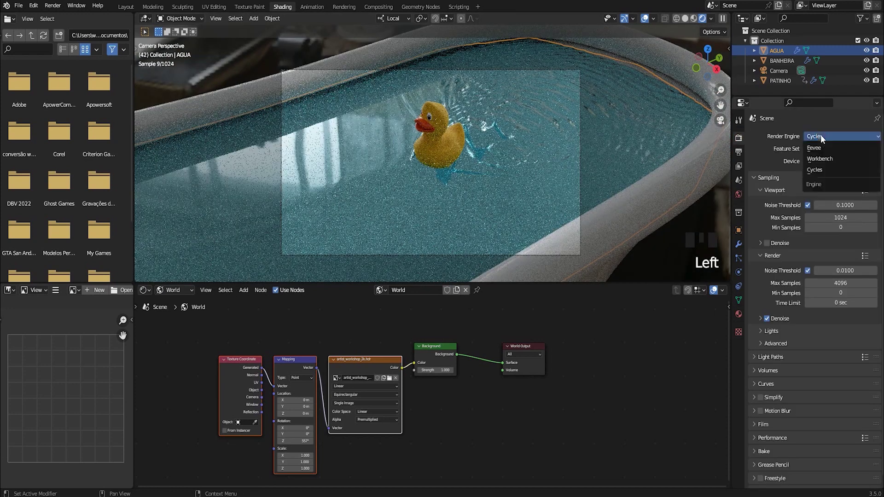
{"action": "left_click", "coordinate": [822, 170]}
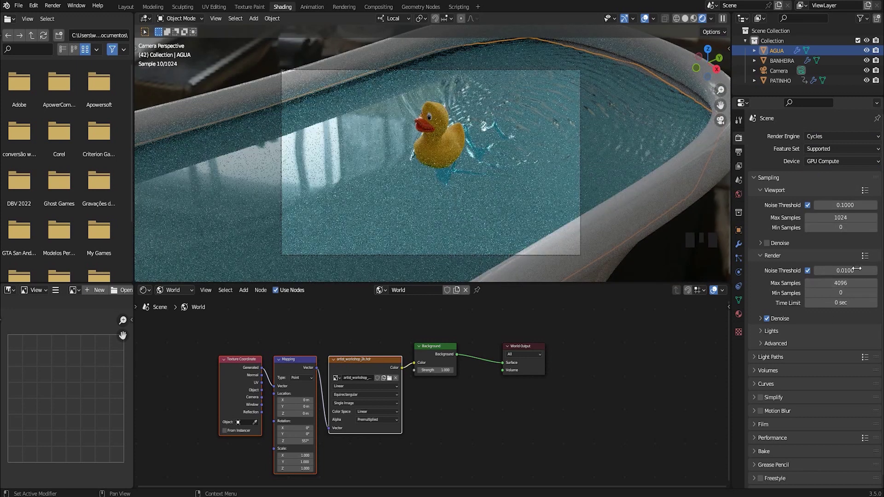
{"action": "left_click", "coordinate": [851, 285]}
{"action": "key", "text": "Return"}
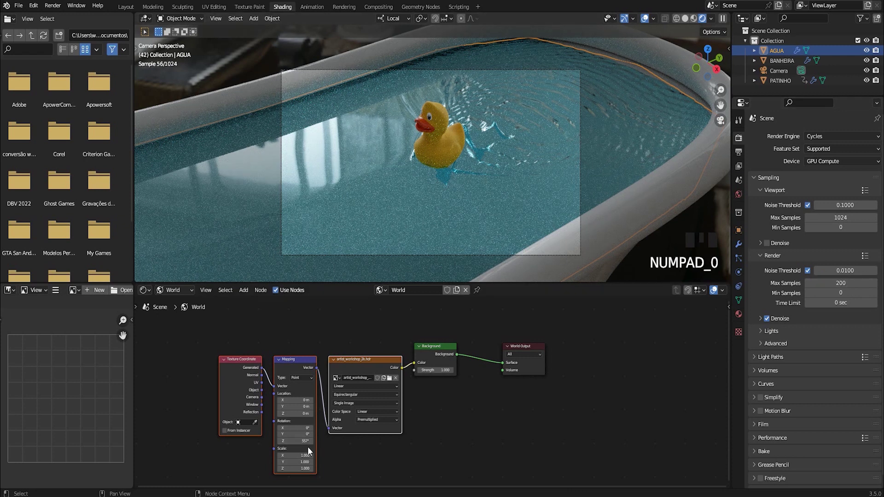
Step: Rotate the world environment image about Z in its Mapping node to brighten the reflections on the ripples behind the duck
{"action": "left_click_drag", "start_coordinate": [304, 442], "coordinate": [297, 443]}
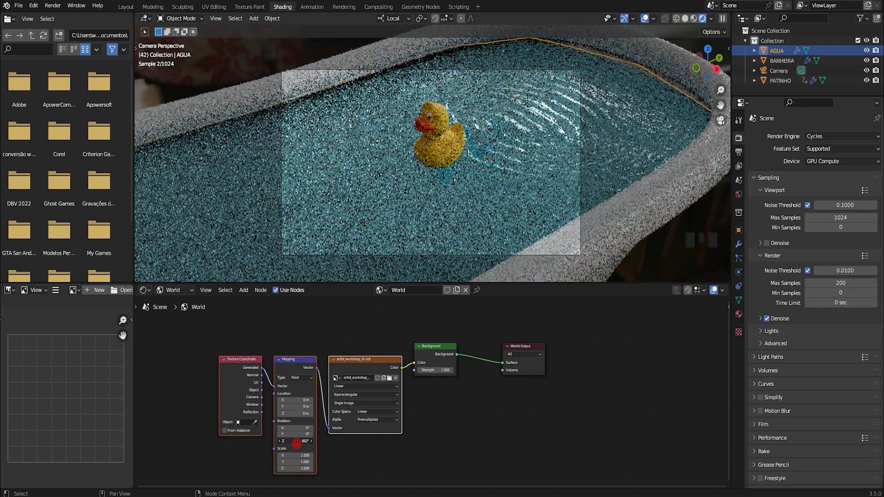
{"action": "left_click_drag", "start_coordinate": [296, 444], "coordinate": [298, 442]}
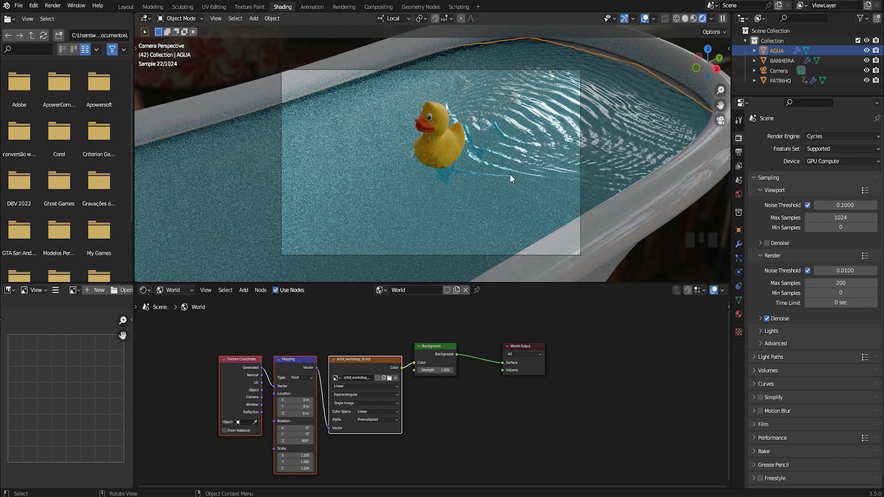
Step: Return the viewport to solid shading and render a still image of frame 42
{"action": "left_click", "coordinate": [686, 18]}
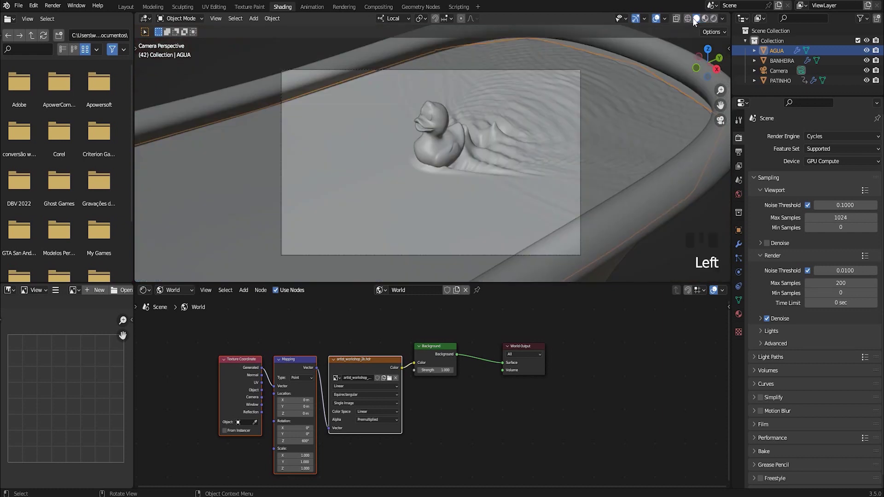
{"action": "left_click", "coordinate": [53, 6]}
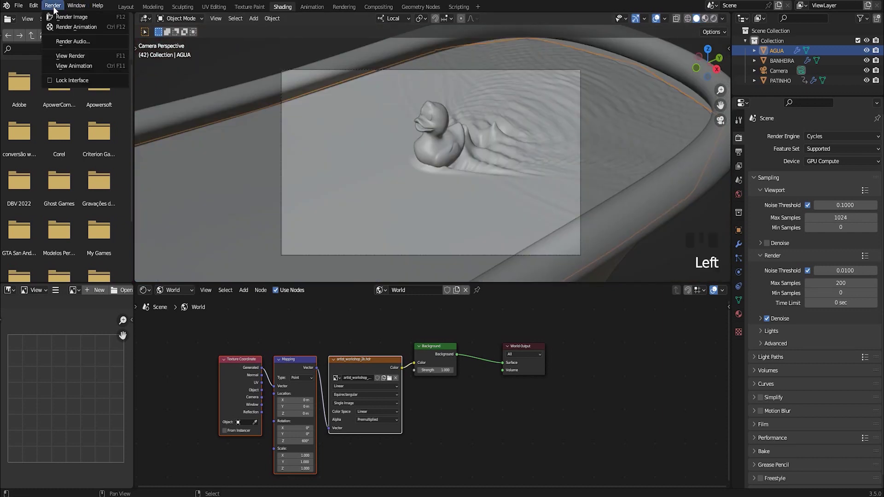
{"action": "left_click", "coordinate": [74, 17]}
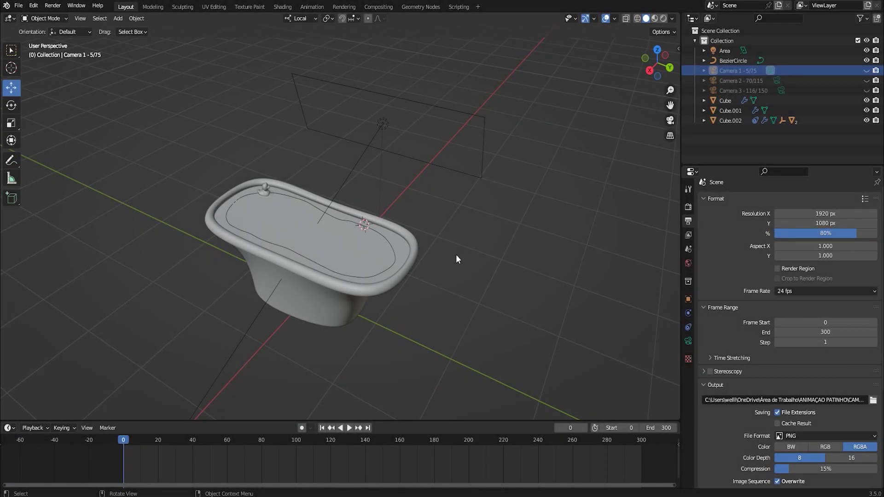
Step: Preview the finished bathtub project with rendered shading and play its animation up to frame 25
{"action": "middle_click_drag", "start_coordinate": [457, 259], "coordinate": [416, 238]}
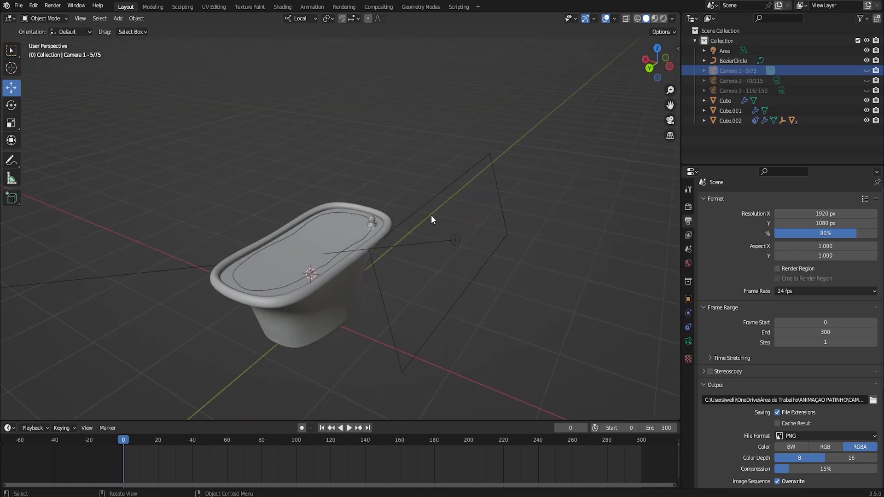
{"action": "left_click", "coordinate": [664, 20]}
{"action": "scroll", "coordinate": [411, 271], "scroll_direction": "up", "scroll_amount": 5}
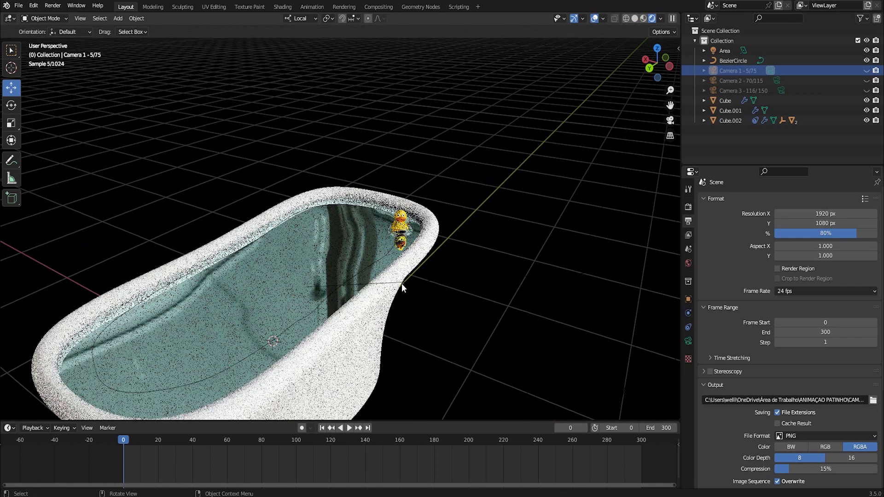
{"action": "middle_click_drag", "start_coordinate": [403, 262], "coordinate": [422, 258]}
{"action": "key", "text": "space"}
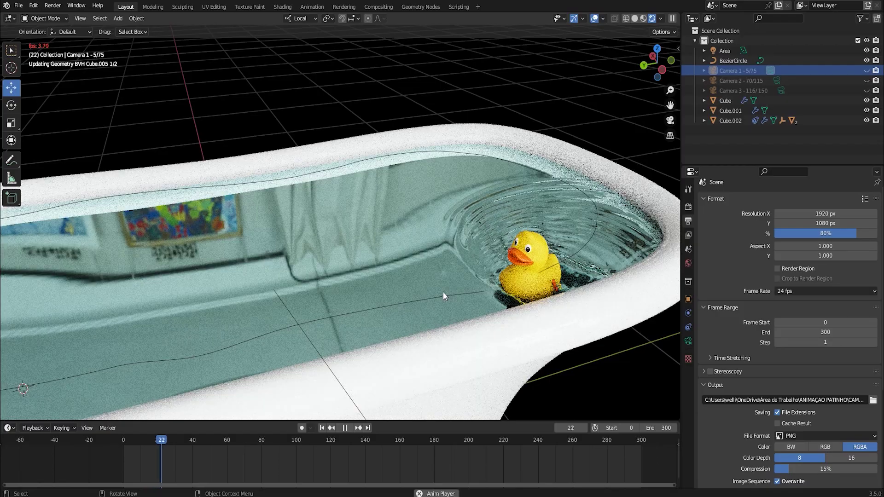
{"action": "key", "text": "space"}
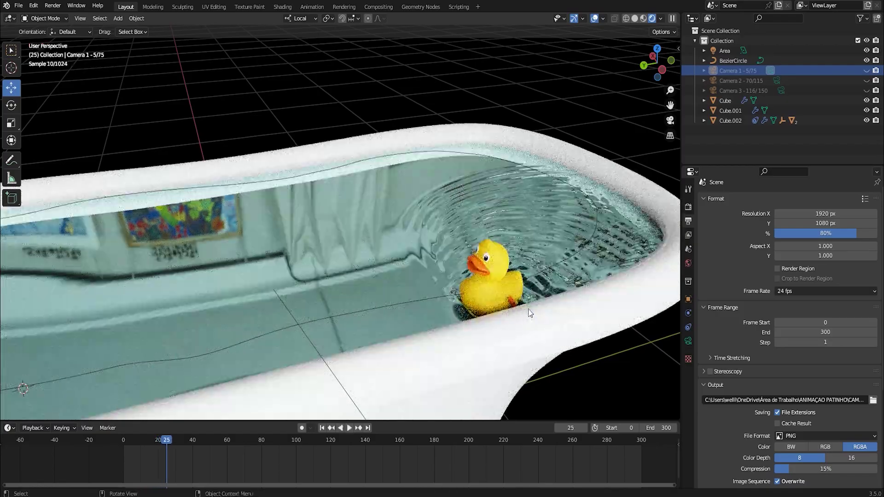
Step: Examine the rendered duck, the small part behind its body and the surrounding ripples up close
{"action": "middle_click_drag", "start_coordinate": [528, 308], "coordinate": [402, 256], "text": "shift"}
{"action": "scroll", "coordinate": [402, 256], "scroll_direction": "up", "scroll_amount": 10}
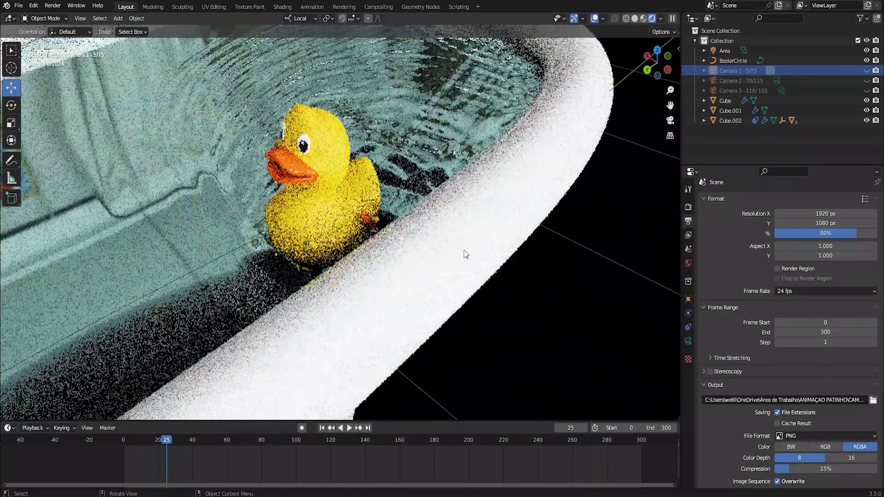
{"action": "scroll", "coordinate": [414, 234], "scroll_direction": "up", "scroll_amount": 5}
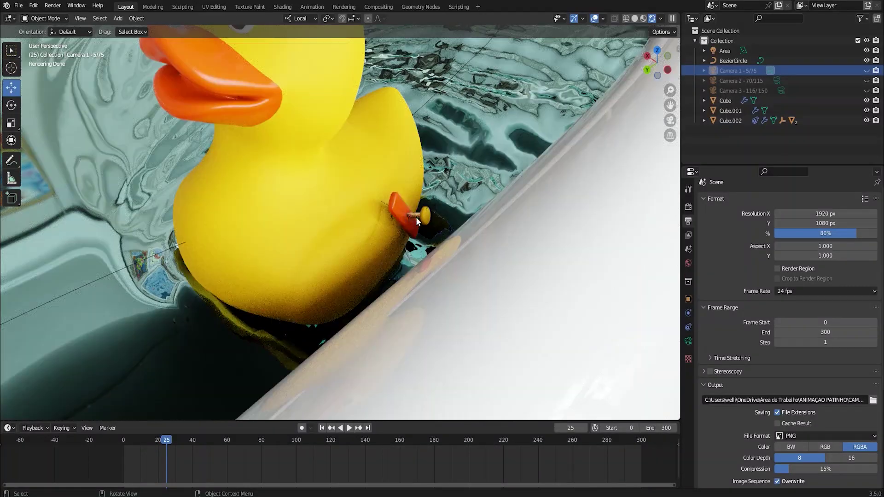
{"action": "scroll", "coordinate": [410, 219], "scroll_direction": "down", "scroll_amount": 8}
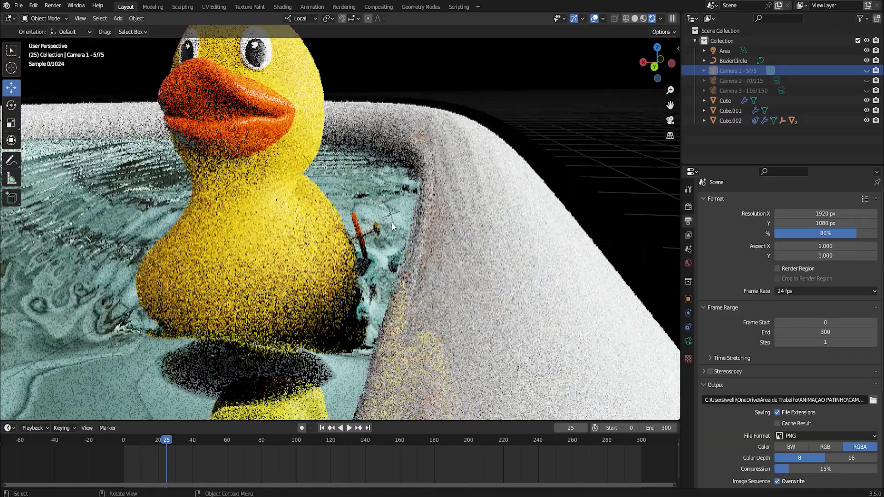
{"action": "scroll", "coordinate": [391, 226], "scroll_direction": "down", "scroll_amount": 3}
{"action": "scroll", "coordinate": [360, 156], "scroll_direction": "down", "scroll_amount": 6}
{"action": "scroll", "coordinate": [360, 156], "scroll_direction": "up", "scroll_amount": 8}
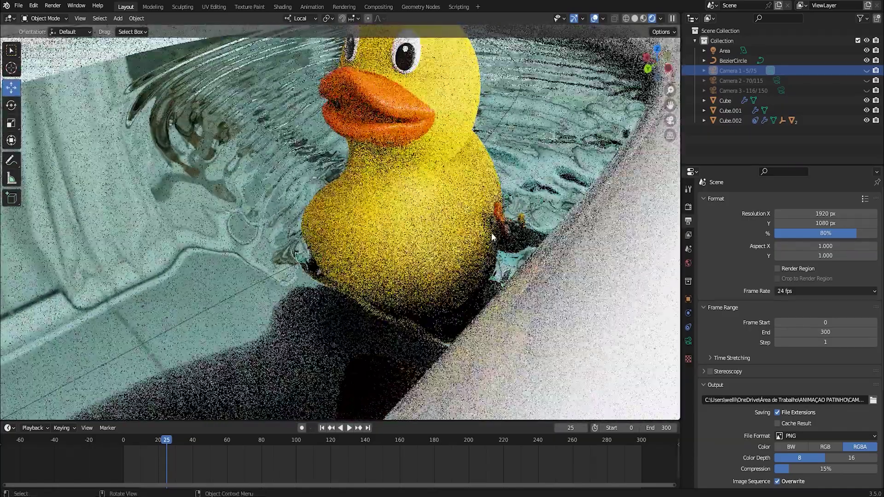
{"action": "scroll", "coordinate": [451, 210], "scroll_direction": "down", "scroll_amount": 2}
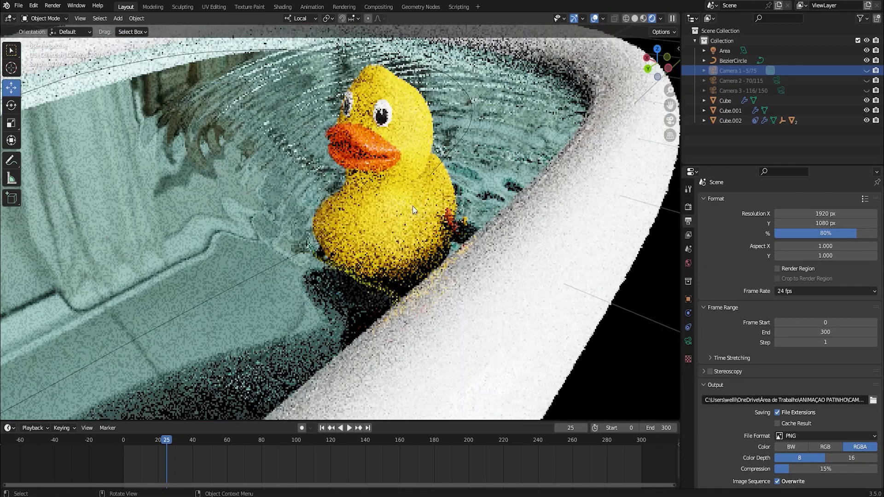
Step: Return the viewport to solid shading with the whole duck end of the bathtub in view
{"action": "scroll", "coordinate": [451, 209], "scroll_direction": "down", "scroll_amount": 5}
{"action": "middle_click_drag", "start_coordinate": [284, 233], "coordinate": [386, 237], "text": "shift"}
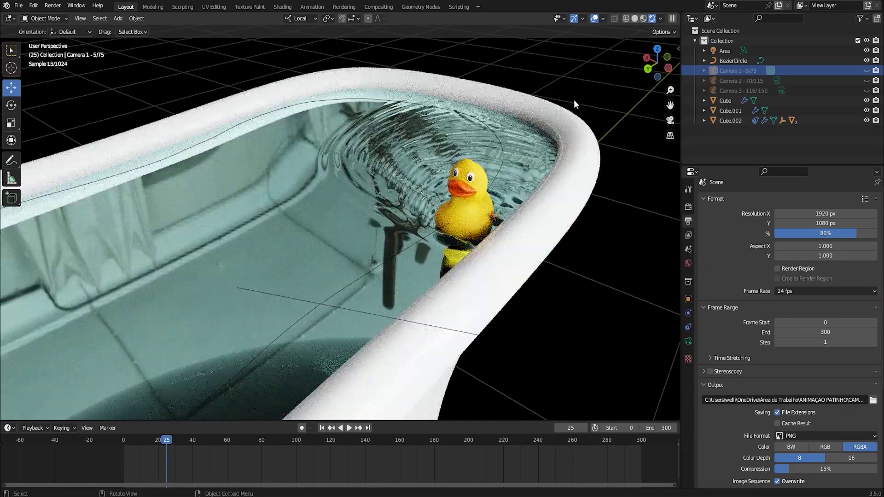
{"action": "left_click", "coordinate": [633, 19]}
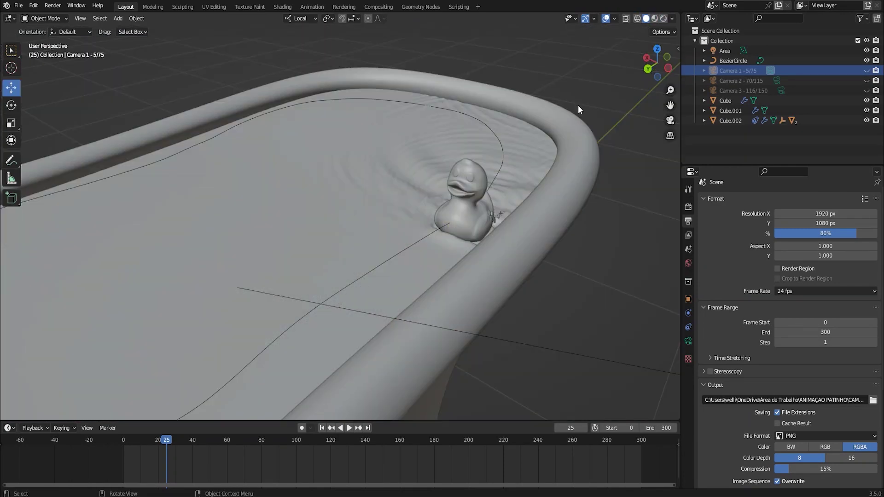
Step: Set the water surface's Subdivision modifier to 2 levels for both viewport and render
{"action": "scroll", "coordinate": [299, 217], "scroll_direction": "down", "scroll_amount": 4}
{"action": "left_click", "coordinate": [296, 205]}
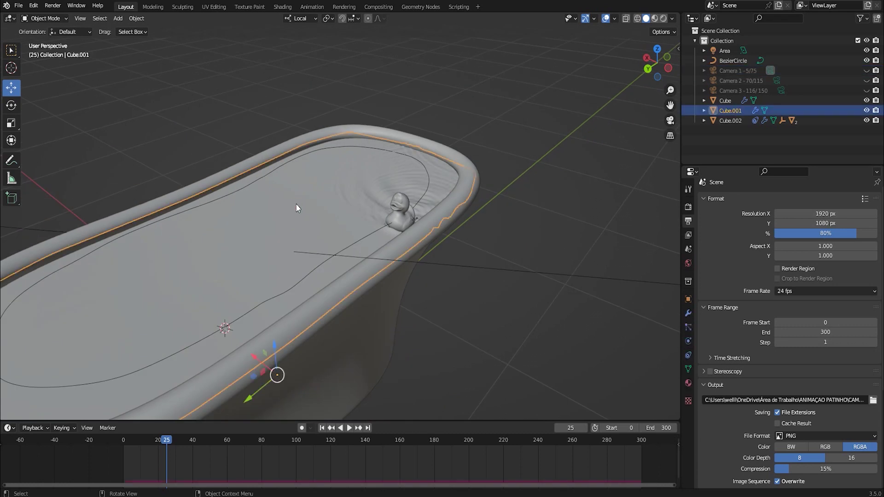
{"action": "left_click", "coordinate": [689, 313]}
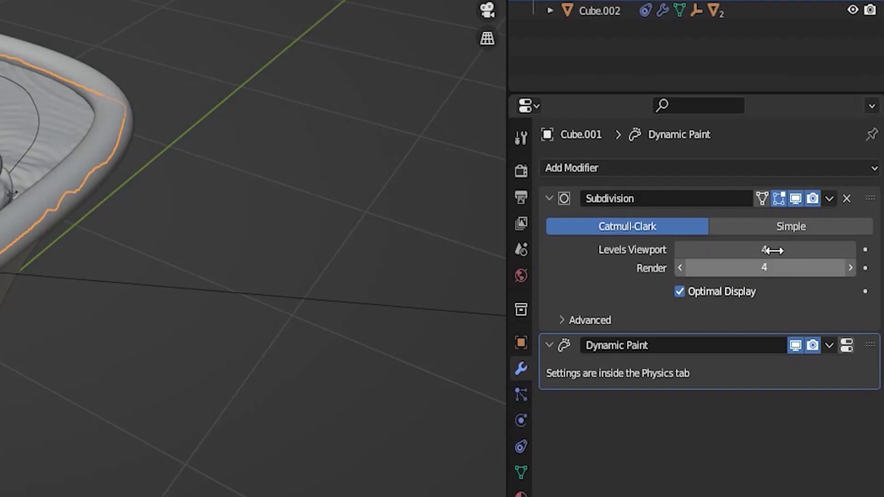
{"action": "left_click", "coordinate": [788, 250]}
{"action": "key", "text": "Tab"}
{"action": "type", "text": "2"}
{"action": "key", "text": "Return"}
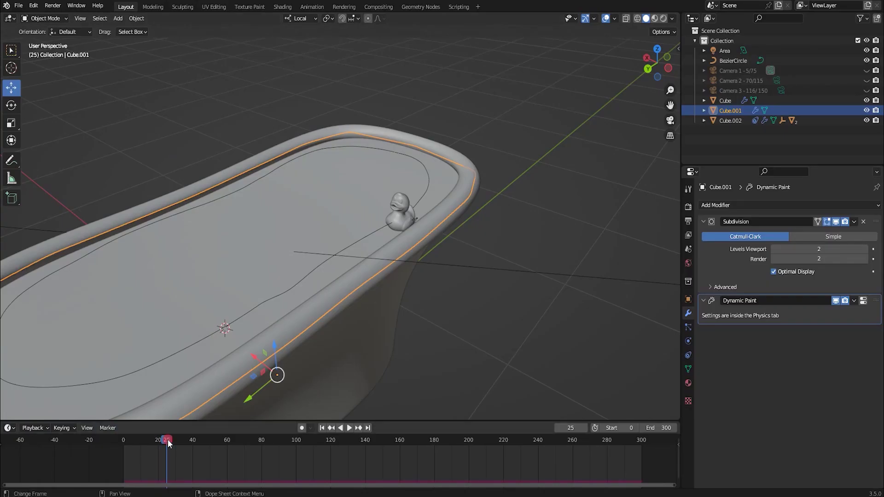
Step: Play the animation from frame 0 to frame 57 and examine the water surface around the duck
{"action": "left_click_drag", "start_coordinate": [167, 440], "coordinate": [115, 443]}
{"action": "key", "text": "space"}
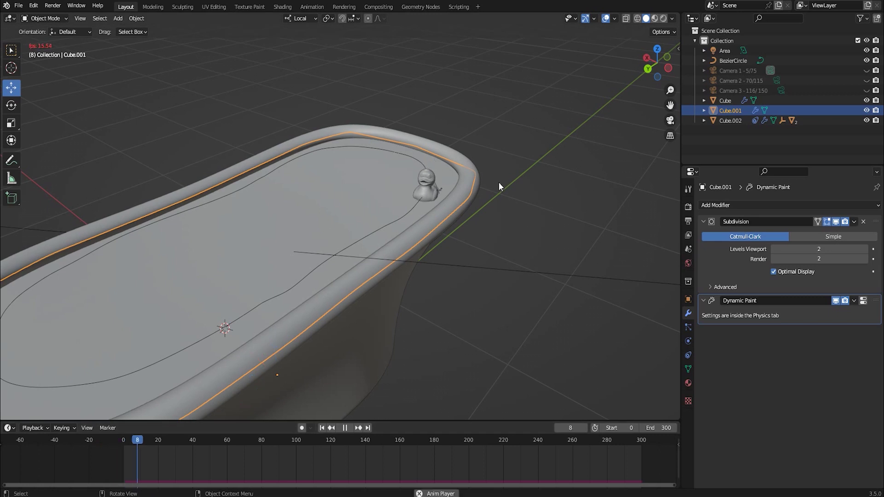
{"action": "middle_click_drag", "start_coordinate": [428, 247], "coordinate": [454, 253]}
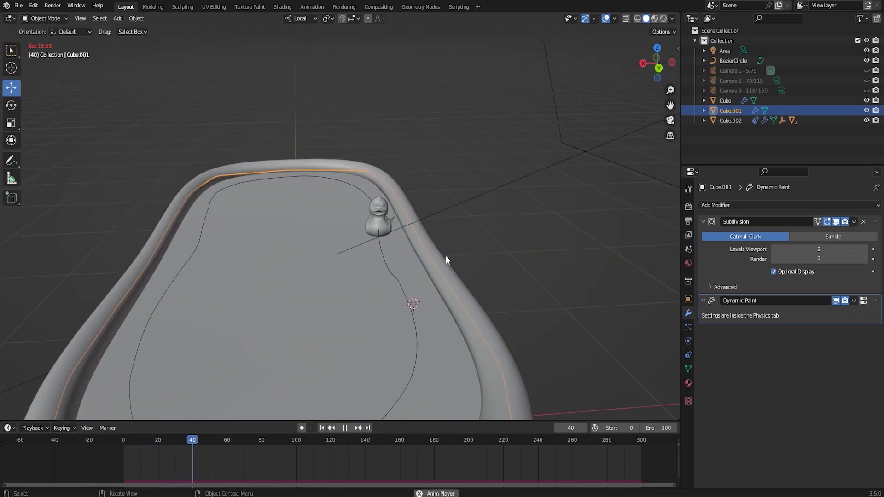
{"action": "key", "text": "space"}
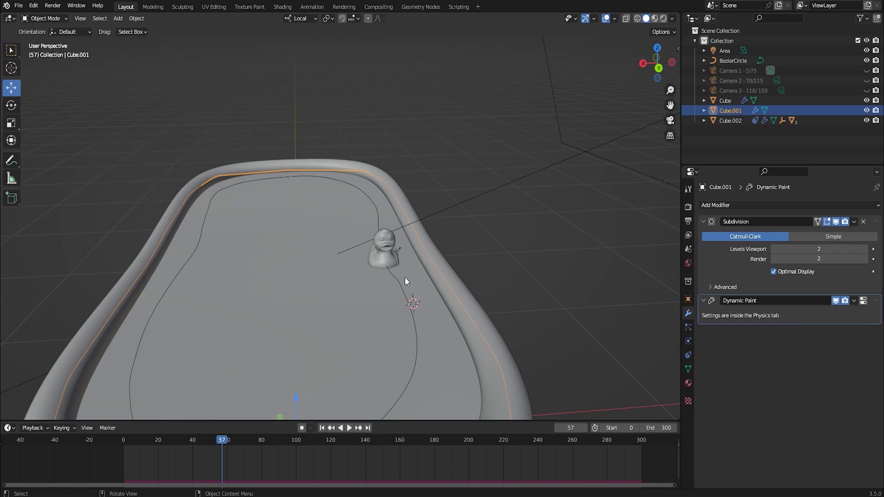
{"action": "middle_click_drag", "start_coordinate": [423, 318], "coordinate": [427, 252]}
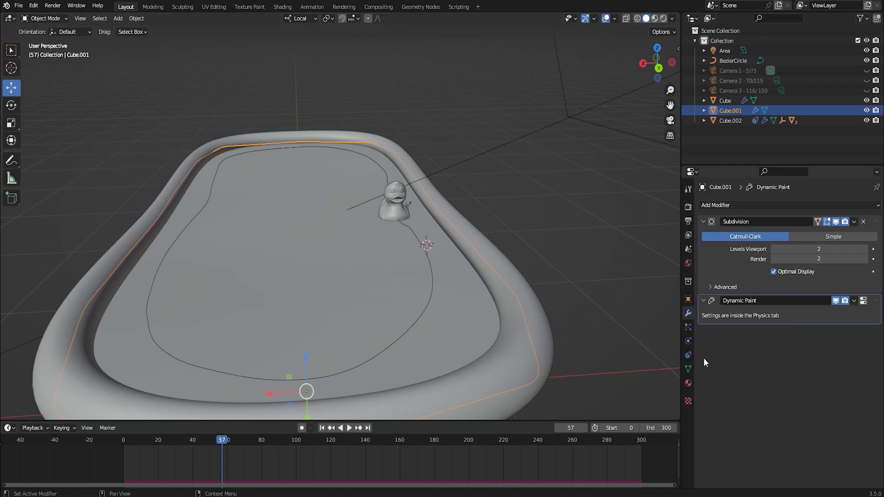
Step: Delete the baked wave simulation from the water surface's Dynamic Paint cache
{"action": "left_click", "coordinate": [689, 342]}
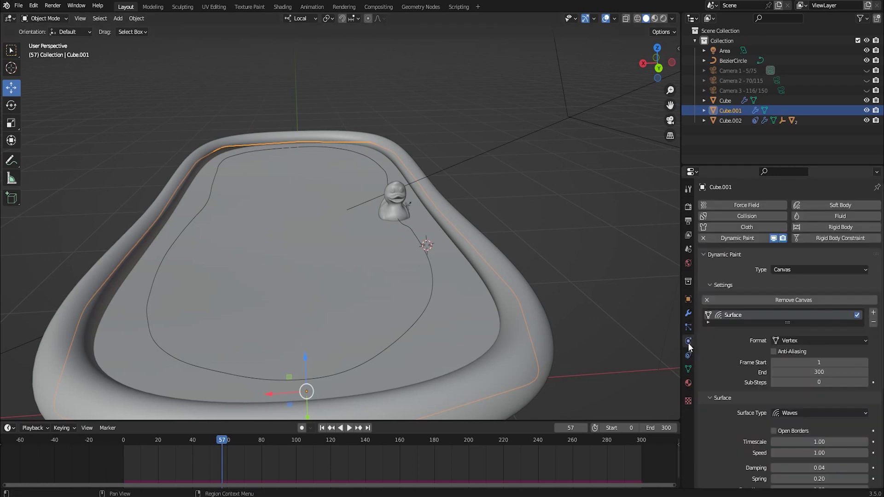
{"action": "scroll", "coordinate": [807, 388], "scroll_direction": "down", "scroll_amount": 4}
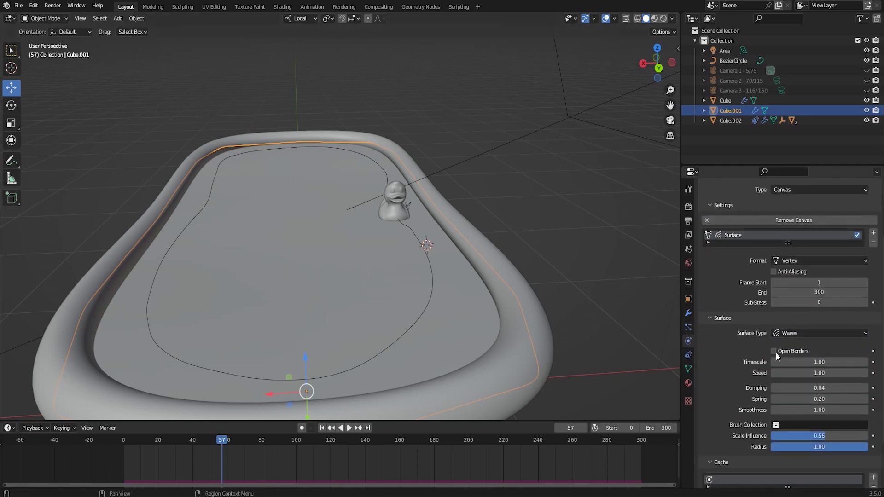
{"action": "scroll", "coordinate": [776, 352], "scroll_direction": "down", "scroll_amount": 3}
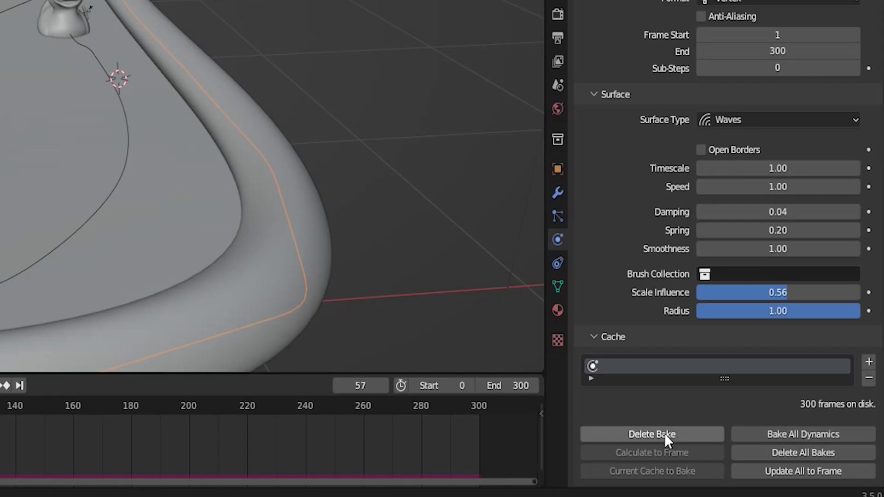
{"action": "left_click", "coordinate": [665, 435]}
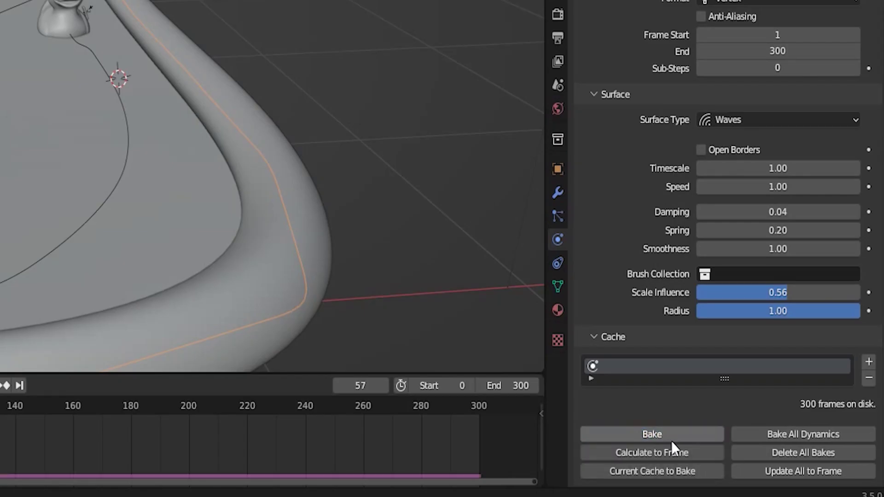
Step: Play the simulation from frame 0 to frame 36 to recalculate the waves behind the duck
{"action": "left_click_drag", "start_coordinate": [213, 437], "coordinate": [99, 440]}
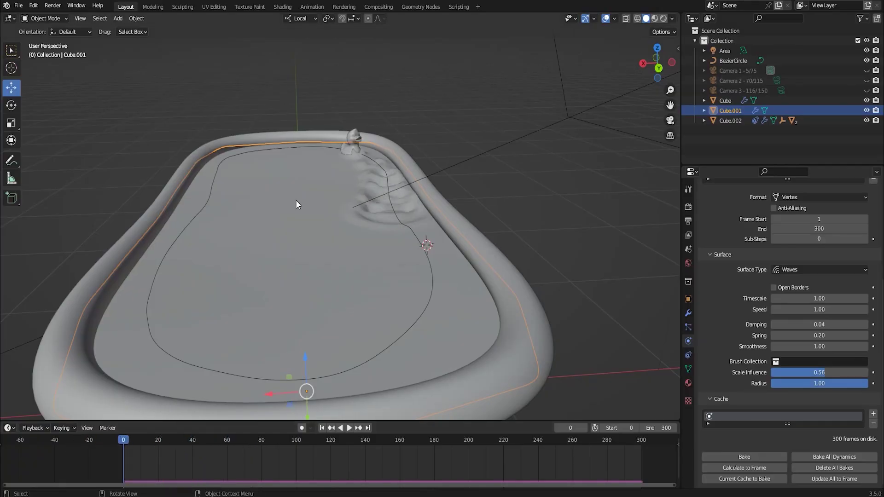
{"action": "middle_click_drag", "start_coordinate": [296, 200], "coordinate": [269, 243]}
{"action": "left_click", "coordinate": [349, 427]}
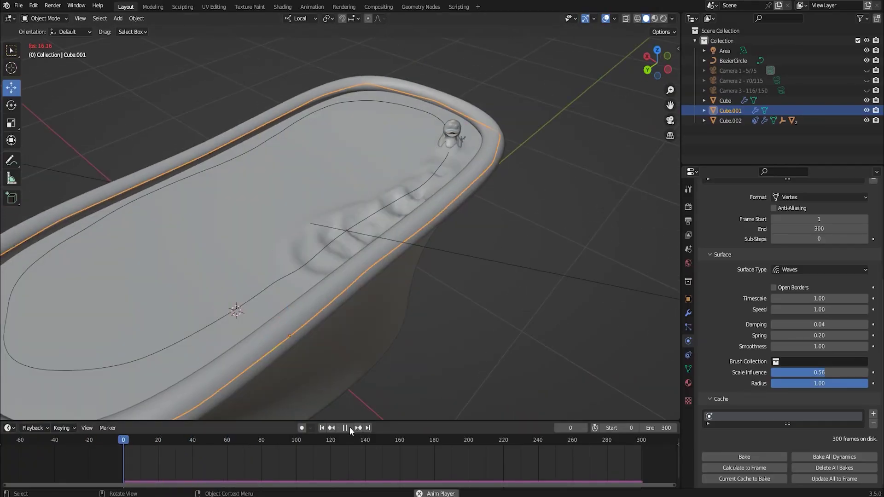
{"action": "middle_click_drag", "start_coordinate": [473, 157], "coordinate": [437, 362]}
{"action": "left_click", "coordinate": [344, 428]}
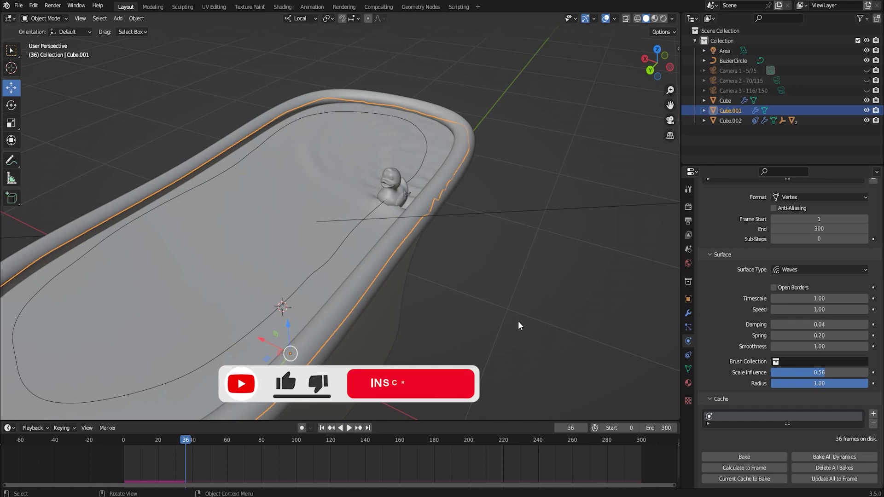
Step: Replay the wave simulation from frame 0 to frame 90 with the whole bathtub in view
{"action": "left_click_drag", "start_coordinate": [185, 439], "coordinate": [124, 441]}
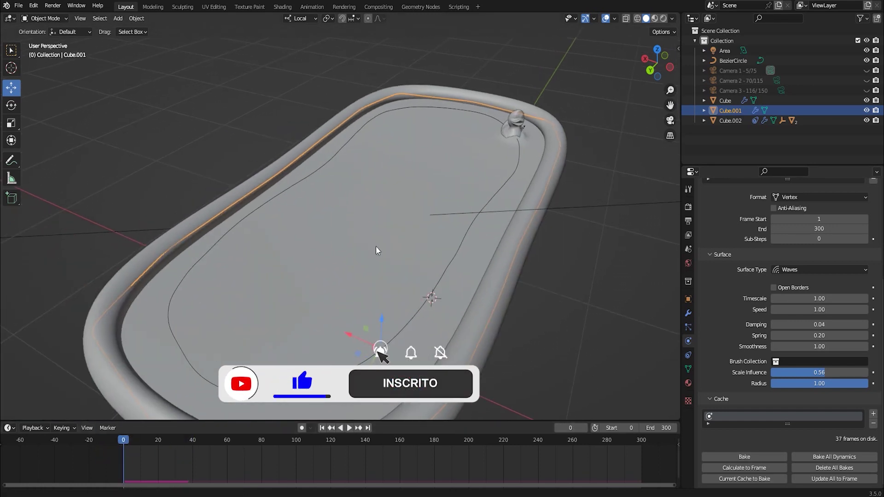
{"action": "middle_click_drag", "start_coordinate": [376, 250], "coordinate": [478, 337]}
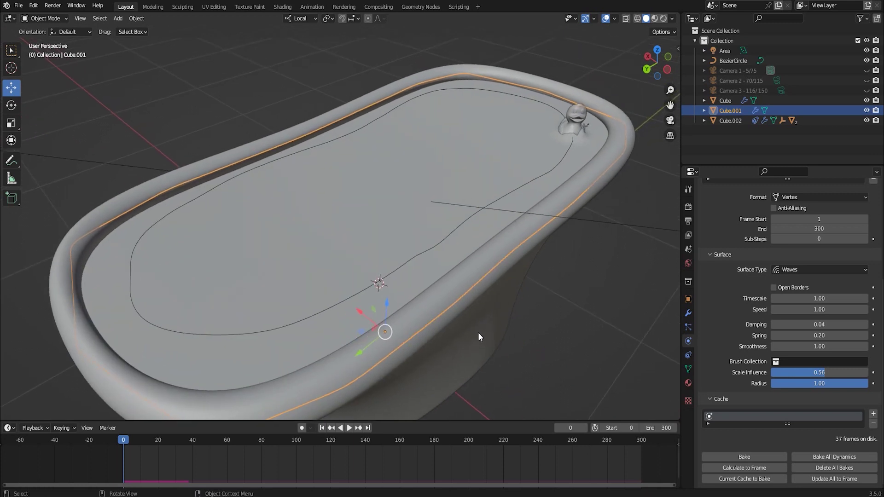
{"action": "left_click", "coordinate": [348, 428]}
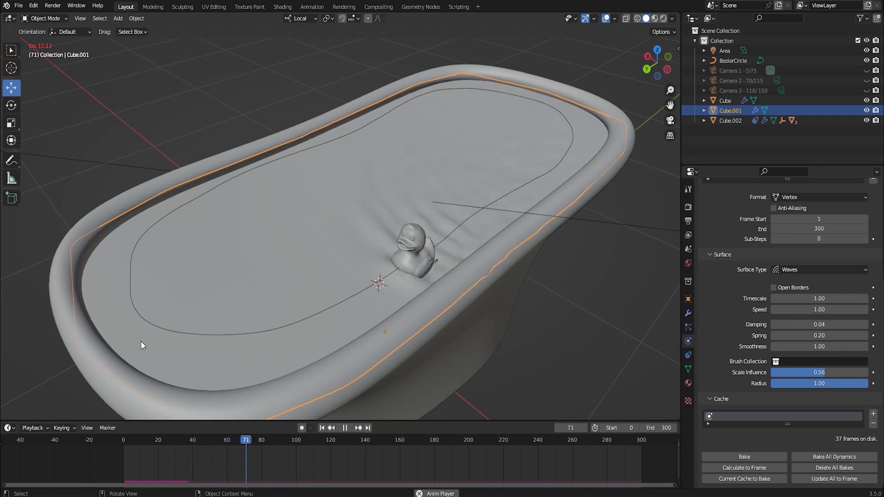
{"action": "left_click", "coordinate": [344, 428]}
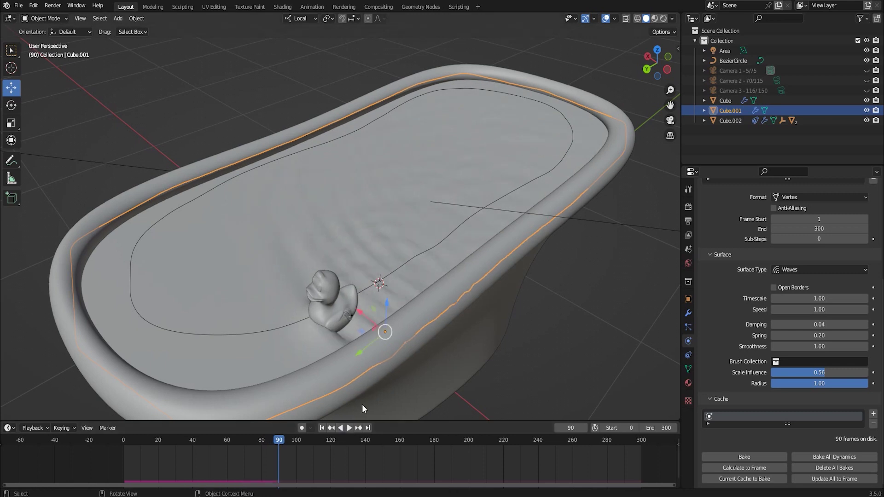
Step: Go to frame 68 and select the control point beside the duck on its Bezier path in Edit Mode
{"action": "left_click_drag", "start_coordinate": [274, 442], "coordinate": [240, 444]}
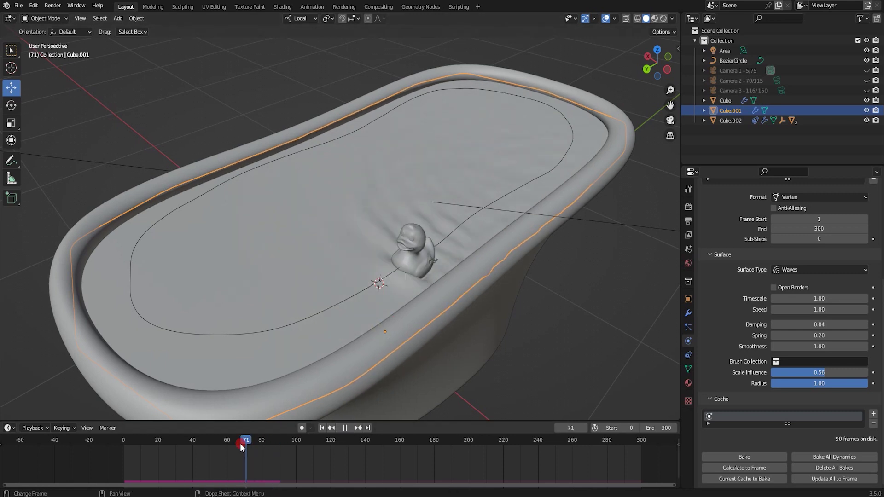
{"action": "left_click", "coordinate": [350, 298]}
{"action": "middle_click_drag", "start_coordinate": [383, 294], "coordinate": [436, 224]}
{"action": "key", "text": "Tab"}
{"action": "left_click", "coordinate": [379, 161]}
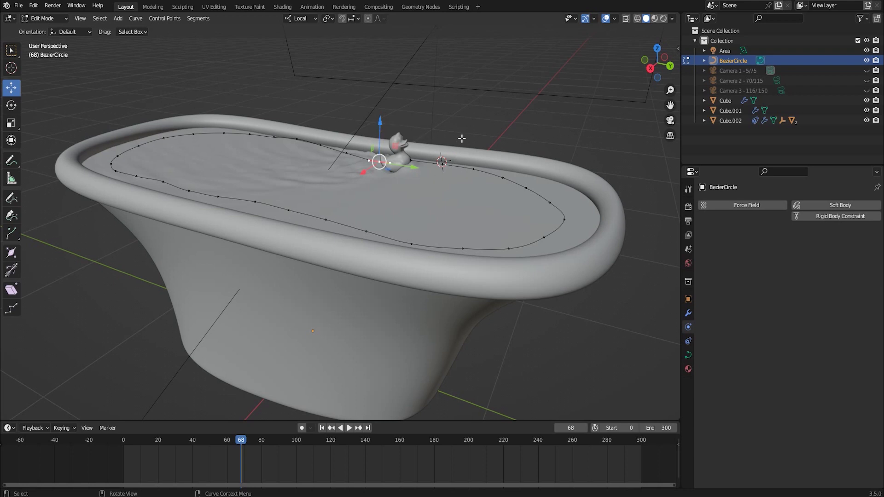
Step: Scrub the timeline to frame 106 and examine how the duck and its waves follow the path's control points
{"action": "left_click_drag", "start_coordinate": [241, 440], "coordinate": [198, 440]}
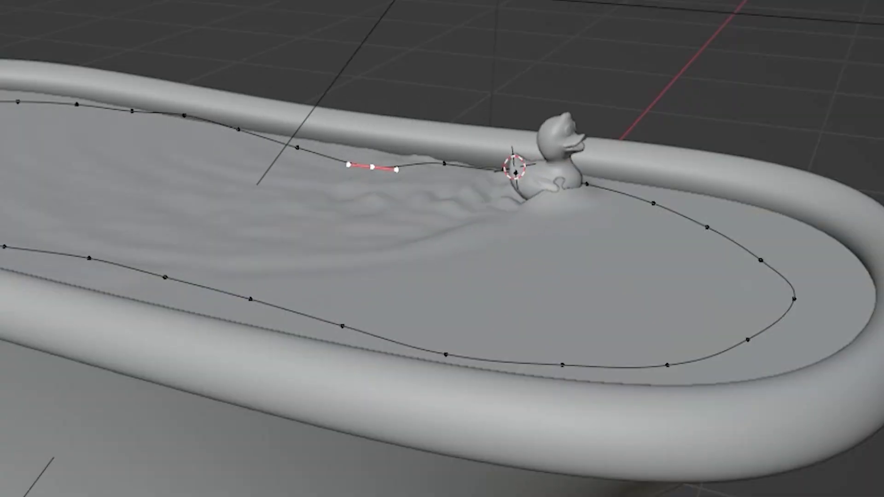
{"action": "left_click_drag", "start_coordinate": [305, 454], "coordinate": [306, 454]}
{"action": "middle_click_drag", "start_coordinate": [536, 304], "coordinate": [489, 335]}
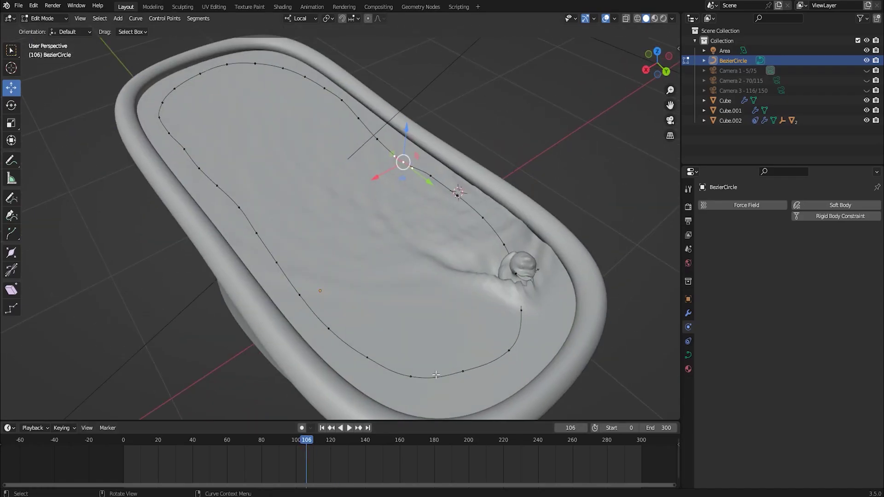
{"action": "middle_click_drag", "start_coordinate": [400, 375], "coordinate": [368, 345]}
Step: Scrub and play back and forth between frames 51 and 72, ending at frame 63, to inspect the duck's dip along the path
{"action": "left_click_drag", "start_coordinate": [304, 442], "coordinate": [211, 442]}
{"action": "middle_click_drag", "start_coordinate": [350, 318], "coordinate": [373, 344]}
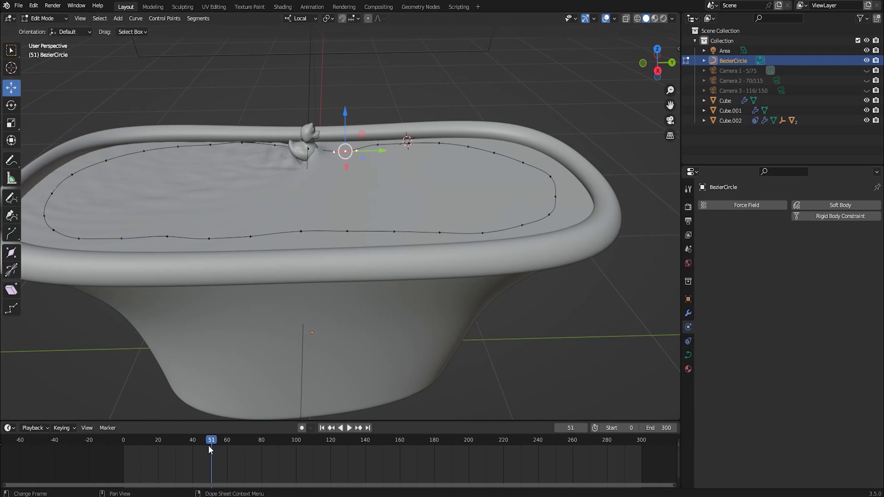
{"action": "middle_click_drag", "start_coordinate": [414, 203], "coordinate": [288, 312]}
{"action": "left_click_drag", "start_coordinate": [213, 440], "coordinate": [182, 446]}
{"action": "key", "text": "space"}
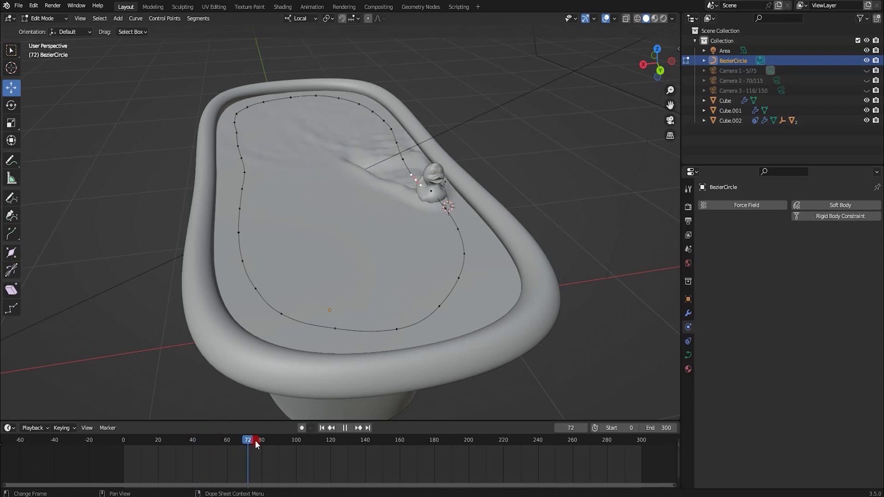
{"action": "left_click_drag", "start_coordinate": [310, 441], "coordinate": [232, 451]}
{"action": "middle_click_drag", "start_coordinate": [384, 261], "coordinate": [531, 264]}
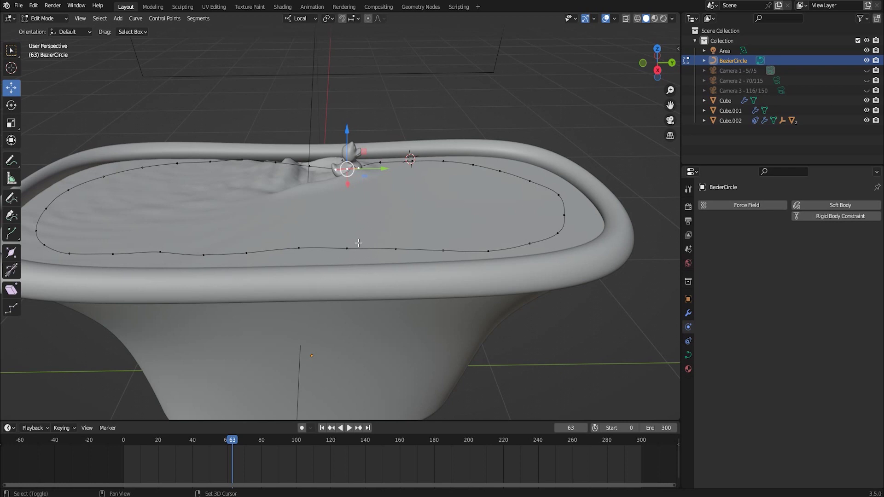
{"action": "middle_click_drag", "start_coordinate": [356, 262], "coordinate": [369, 275], "text": "shift"}
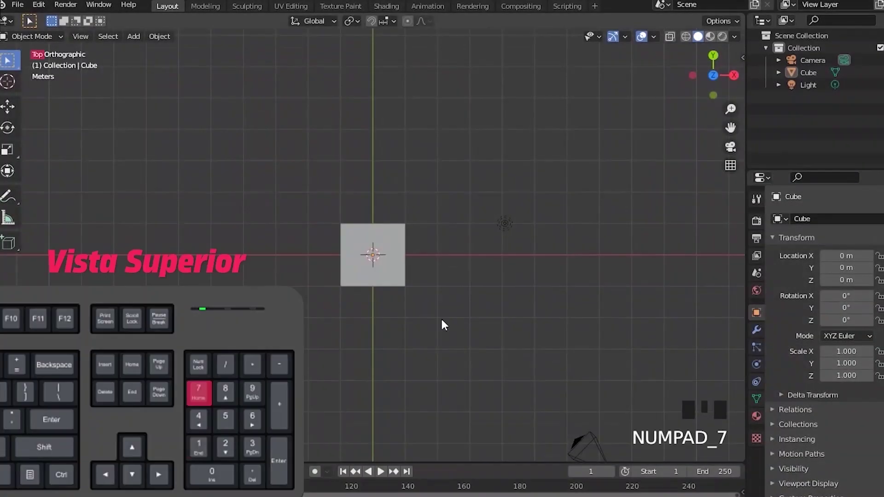
Step: Rotate the view around the default cube in steps to see it from different sides
{"action": "key", "text": "KP_4"}
{"action": "key", "text": "KP_4"}
{"action": "key", "text": "KP_4"}
{"action": "key", "text": "KP_4"}
{"action": "key", "text": "KP_4"}
{"action": "key", "text": "KP_4"}
{"action": "key", "text": "KP_4"}
{"action": "key", "text": "KP_4"}
{"action": "key", "text": "KP_4"}
{"action": "key", "text": "KP_4"}
{"action": "key", "text": "KP_4"}
{"action": "key", "text": "KP_4"}
{"action": "key", "text": "KP_4"}
{"action": "key", "text": "KP_4"}
{"action": "key", "text": "KP_4"}
{"action": "key", "text": "KP_4"}
{"action": "key", "text": "KP_4"}
{"action": "key", "text": "KP_4"}
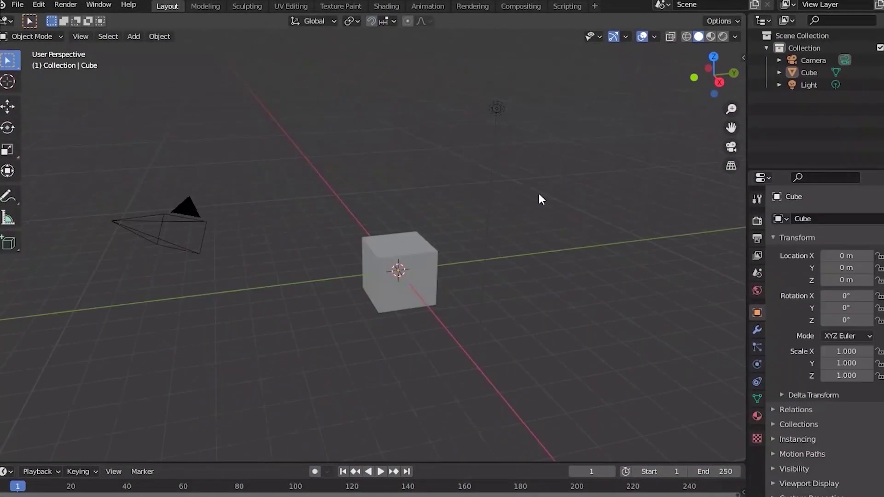